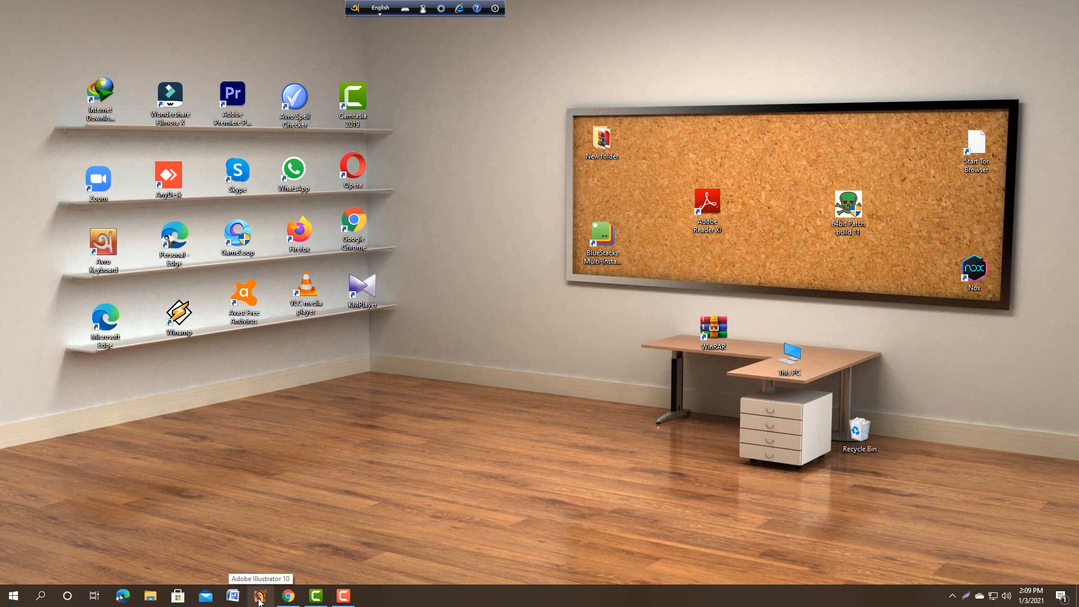
- Launch Adobe Illustrator 10 and start a new document
left_click(260, 599)
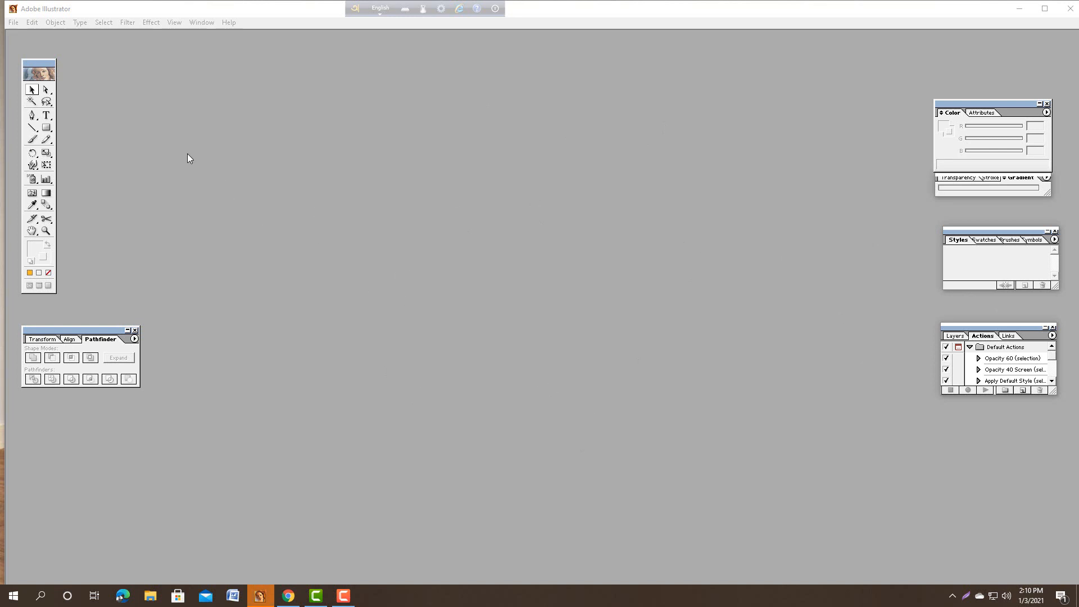
left_click(13, 22)
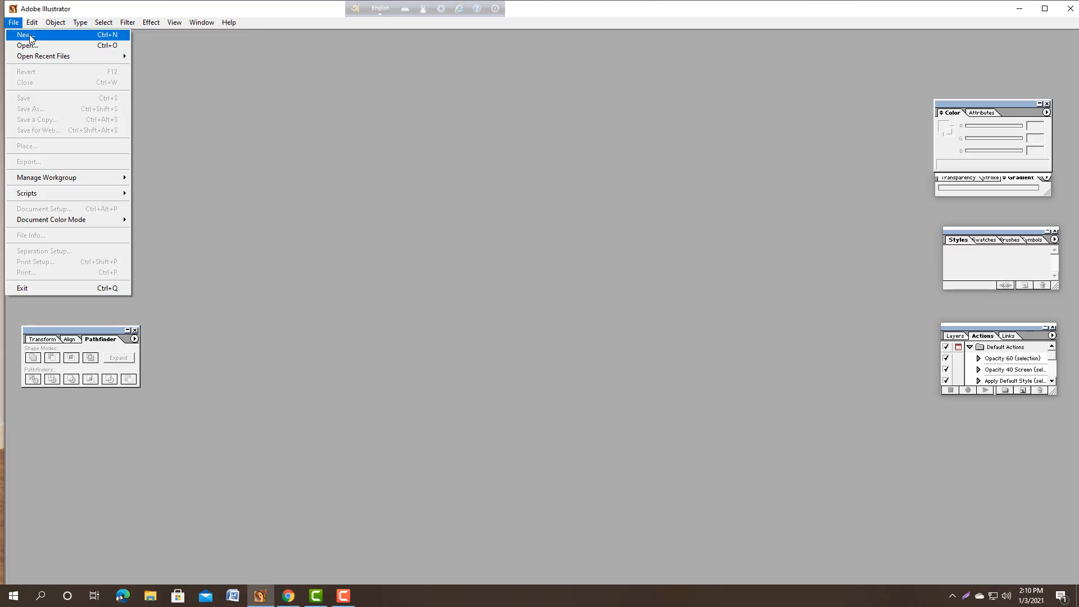
left_click(249, 188)
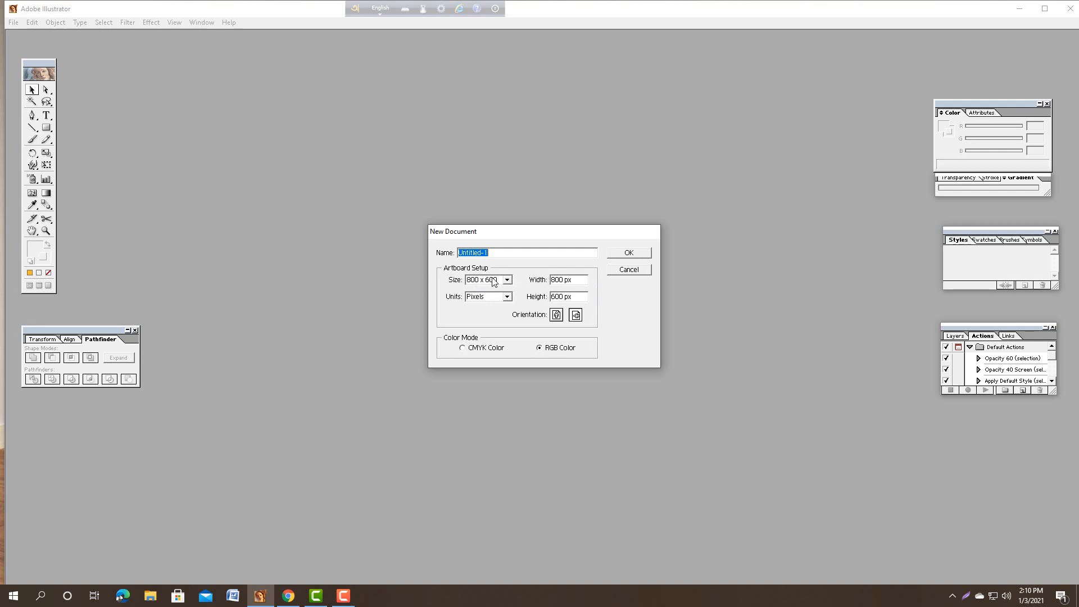
- Set the new document's artboard to 900 px wide and 700 px high
left_click(564, 280)
key("BackSpace")
key("BackSpace")
key("BackSpace")
type("900")
left_click(564, 296)
key("BackSpace")
key("BackSpace")
key("BackSpace")
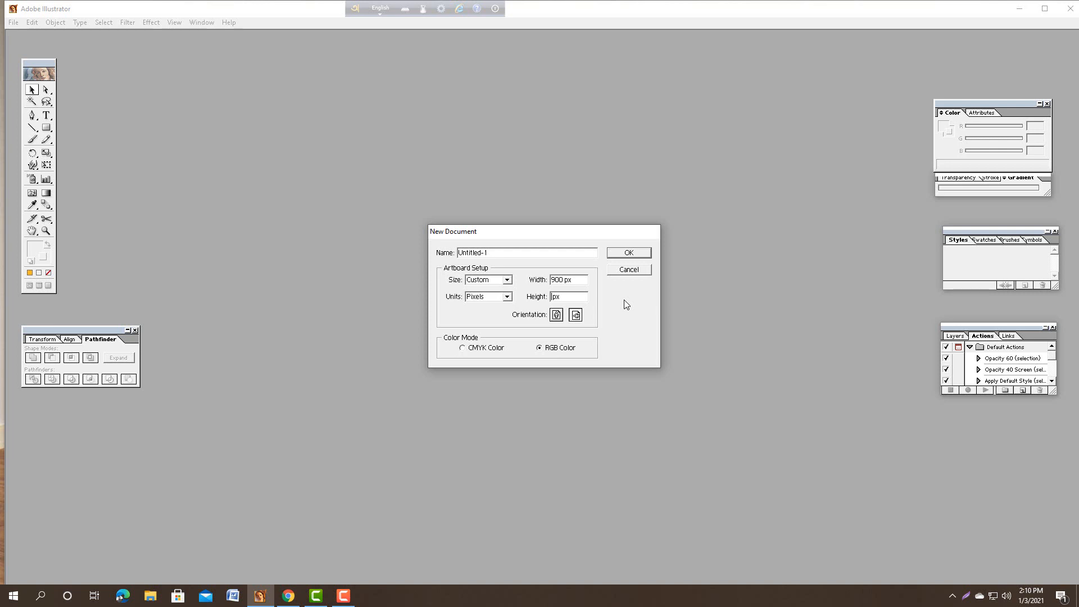
type("700")
- Keep the size as Custom and the units as Pixels, and create the document
left_click(508, 280)
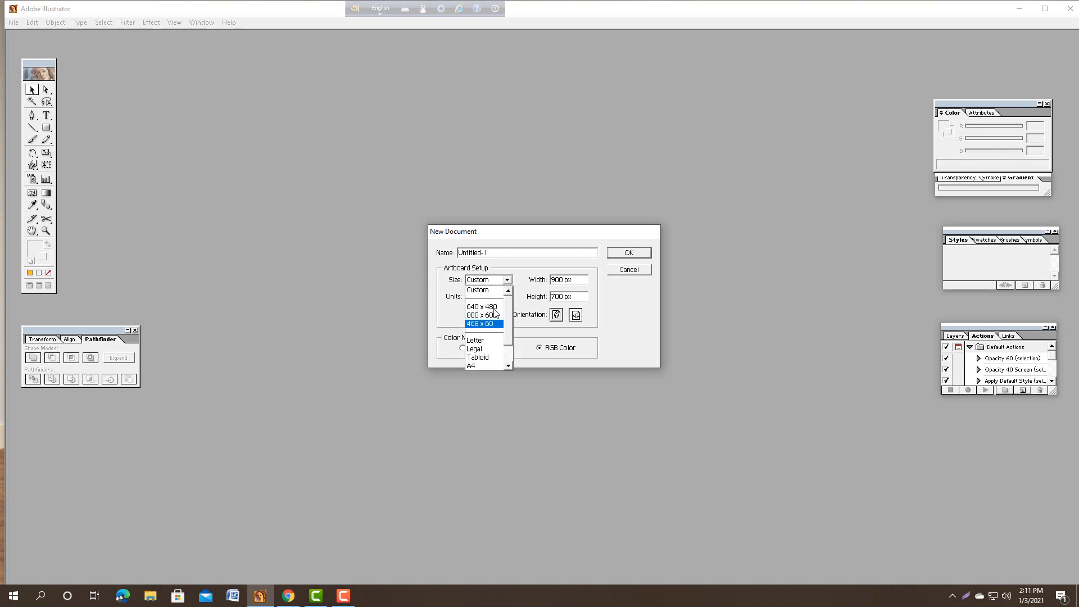
left_click(505, 290)
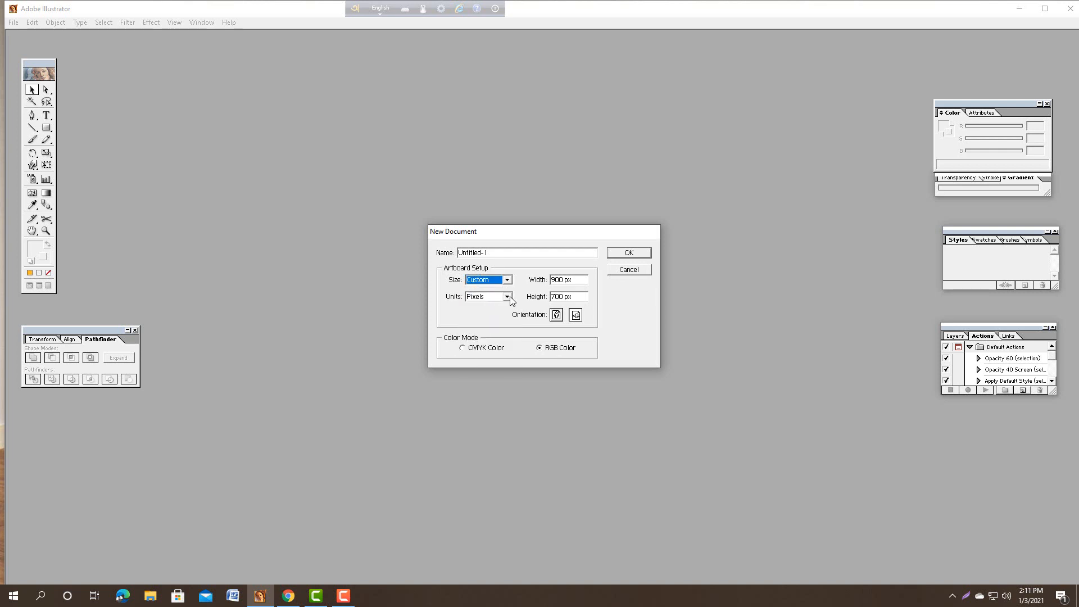
left_click(507, 297)
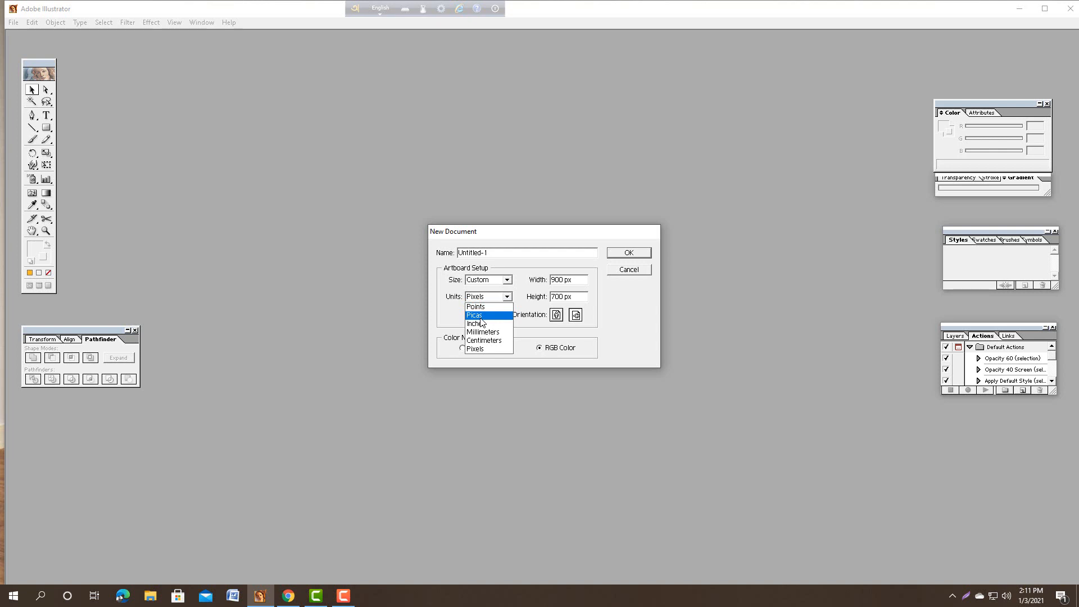
left_click(487, 349)
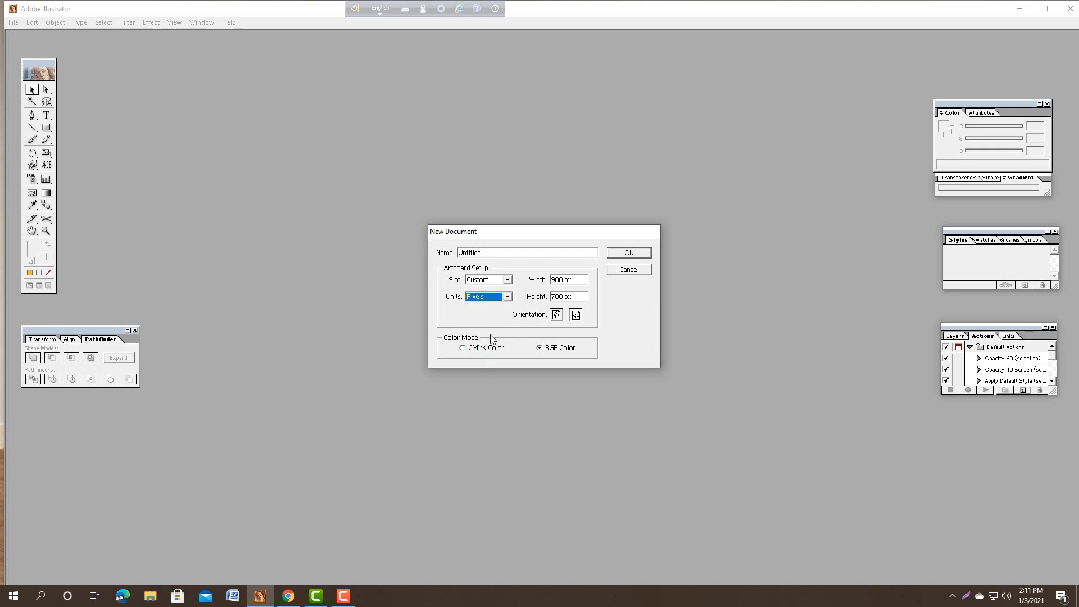
left_click(622, 254)
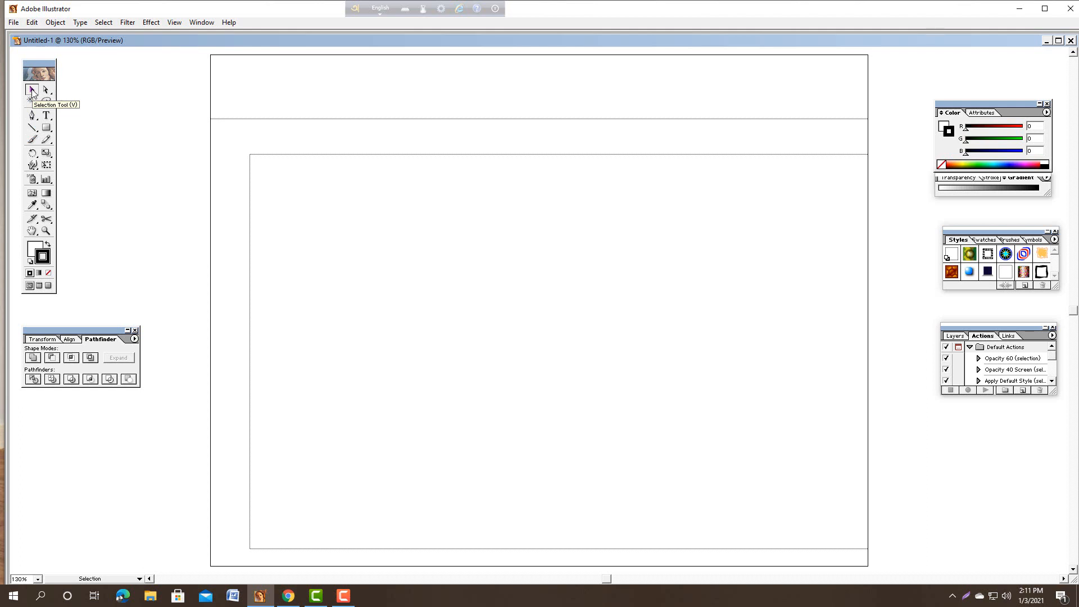
left_click_drag(327, 207, 777, 518)
left_click_drag(369, 245, 834, 530)
left_click_drag(368, 217, 774, 499)
left_click(47, 91)
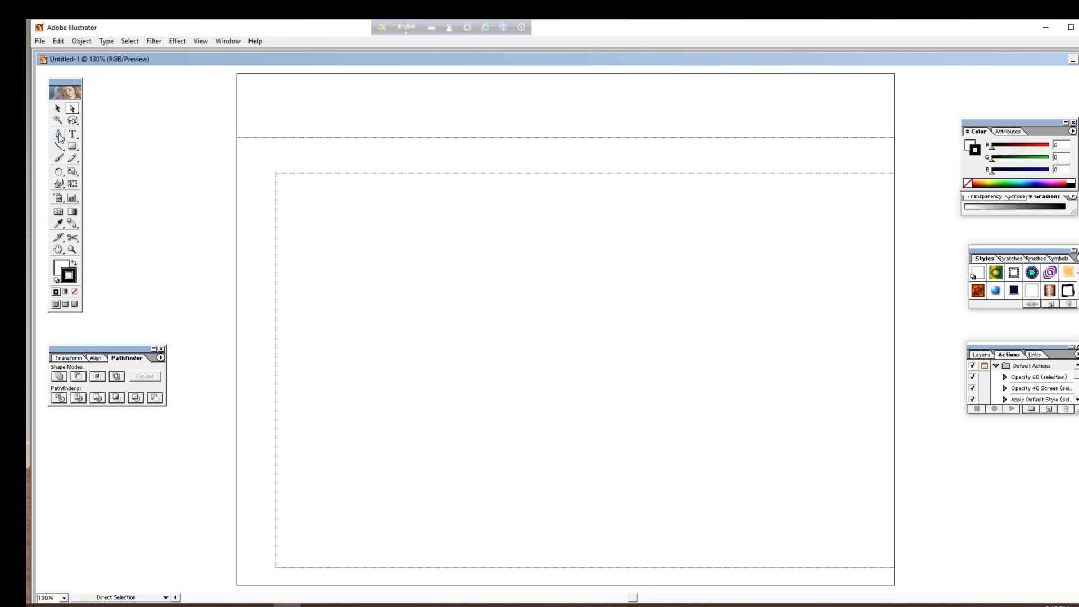
left_click(73, 134)
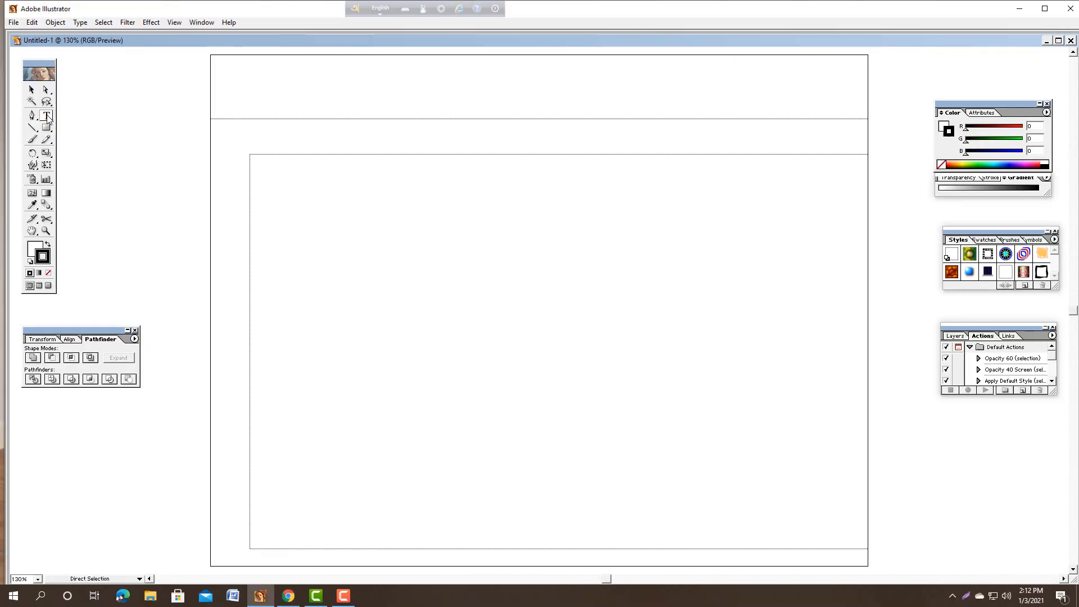
left_click_drag(47, 116, 134, 189)
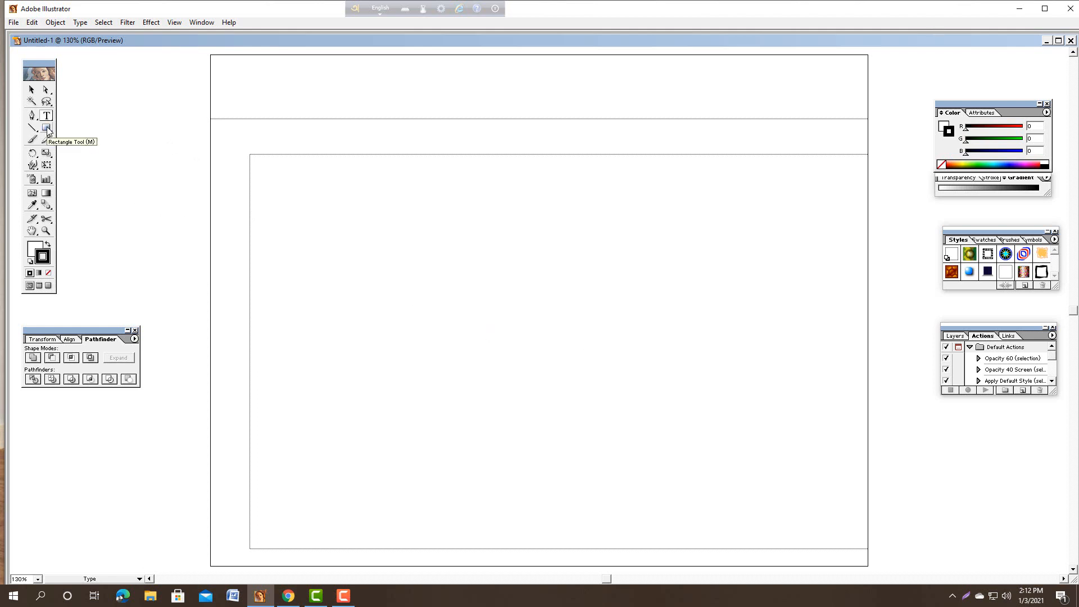
- Draw a tall, narrow ellipse in the upper-left part of the artboard with the Ellipse tool
mouse_move(47, 130)
left_mouse_down()
mouse_move(125, 134)
mouse_move(72, 131)
mouse_move(106, 143)
mouse_move(51, 129)
left_mouse_up()
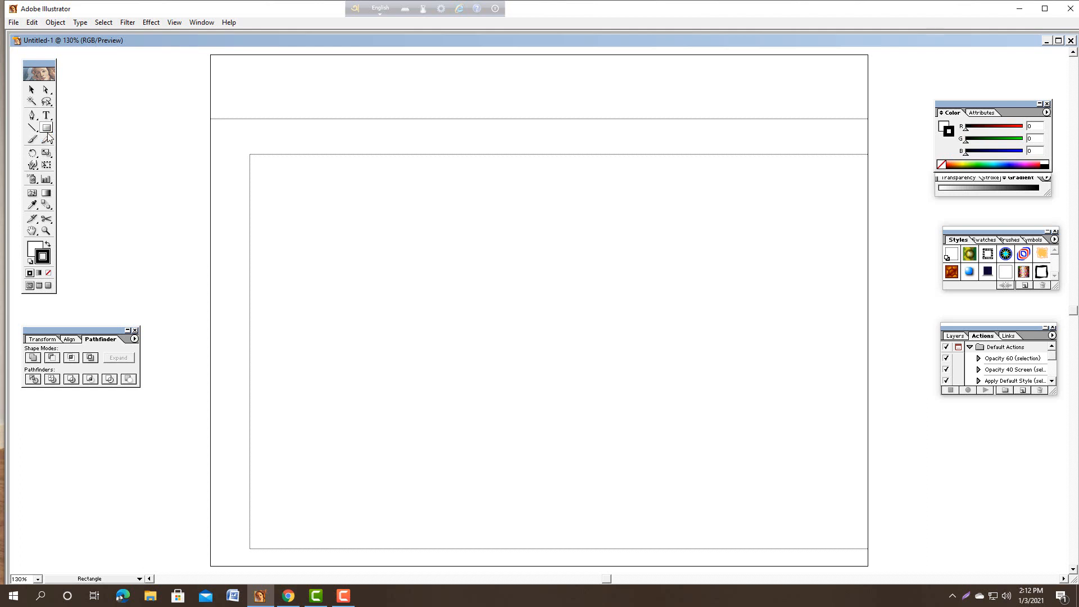
left_click_drag(48, 133, 86, 135)
left_click(32, 230)
left_click_drag(460, 243, 414, 155)
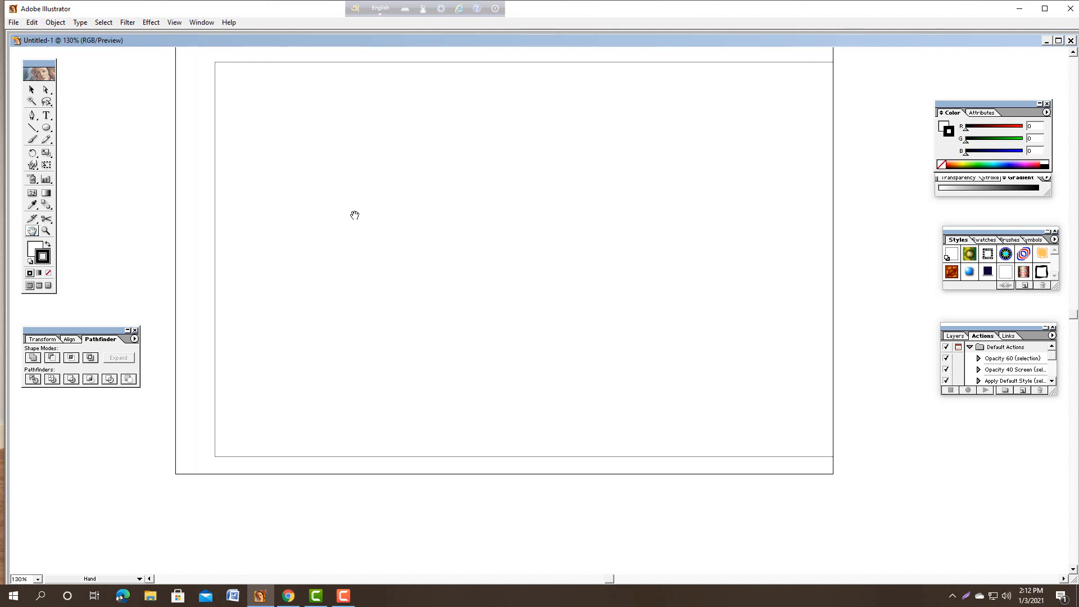
left_click(46, 127)
left_click_drag(362, 146, 592, 324)
left_click_drag(515, 279, 382, 257)
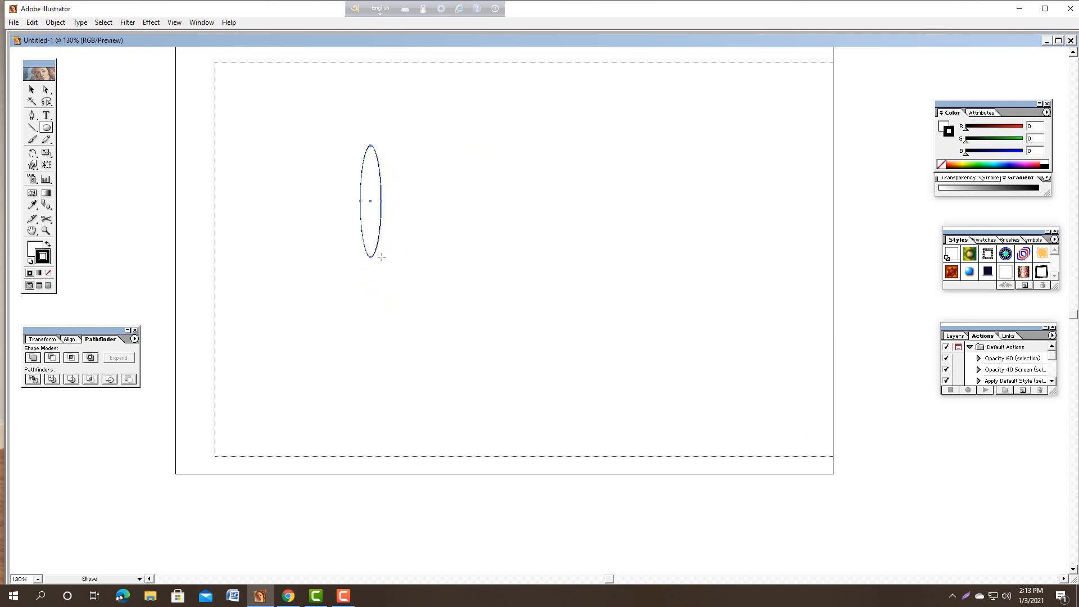
- Nudge the ellipse horizontally to the right until it sits near the middle of the artboard's width
left_click(31, 90)
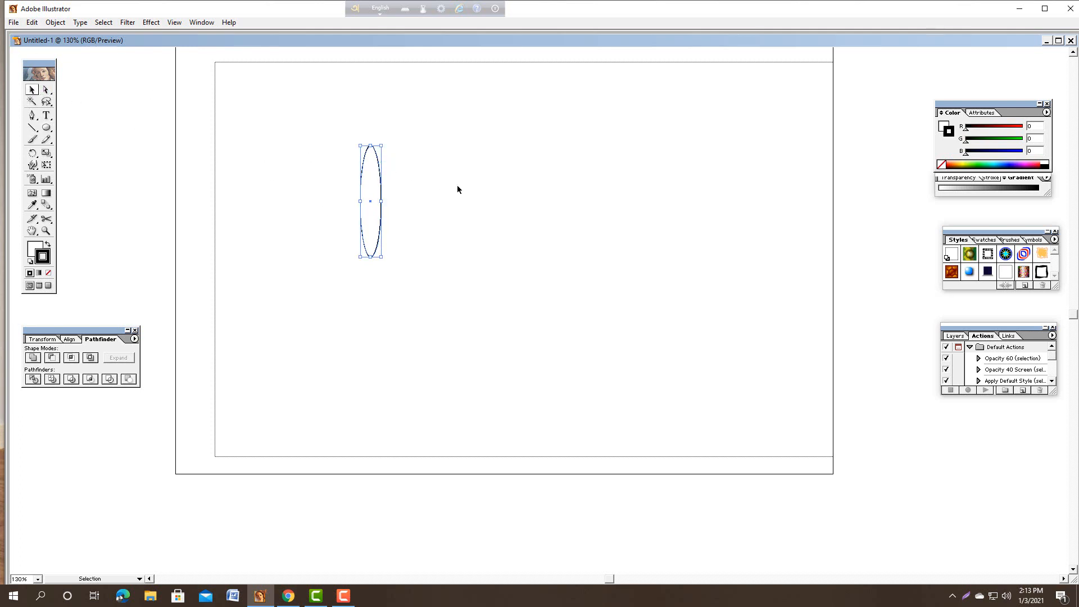
key("Right")
key("Right")
key("Right")
key("Right")
key("Right")
key("Right")
key("Right")
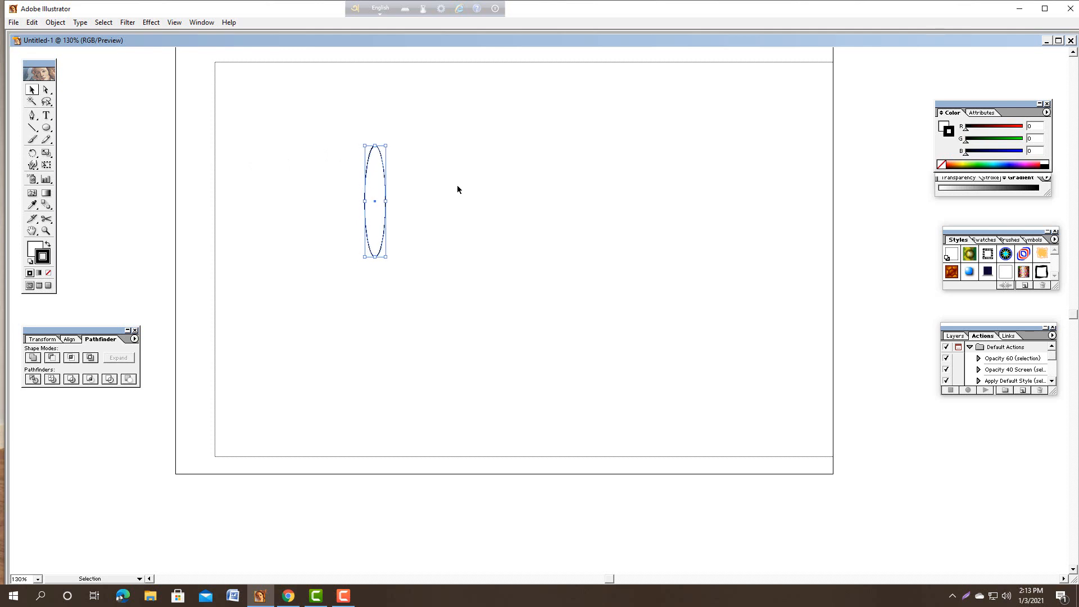
key("Right")
key("Right")
key("Right")
key("Right")
key("Right")
key("Right")
key("Right")
key("Right")
key("Right")
key("Right")
key("Right")
key("Right")
key("Right")
key("Right")
key("Right")
key("Right")
key("Right")
key("Right")
key("Right")
key("Right")
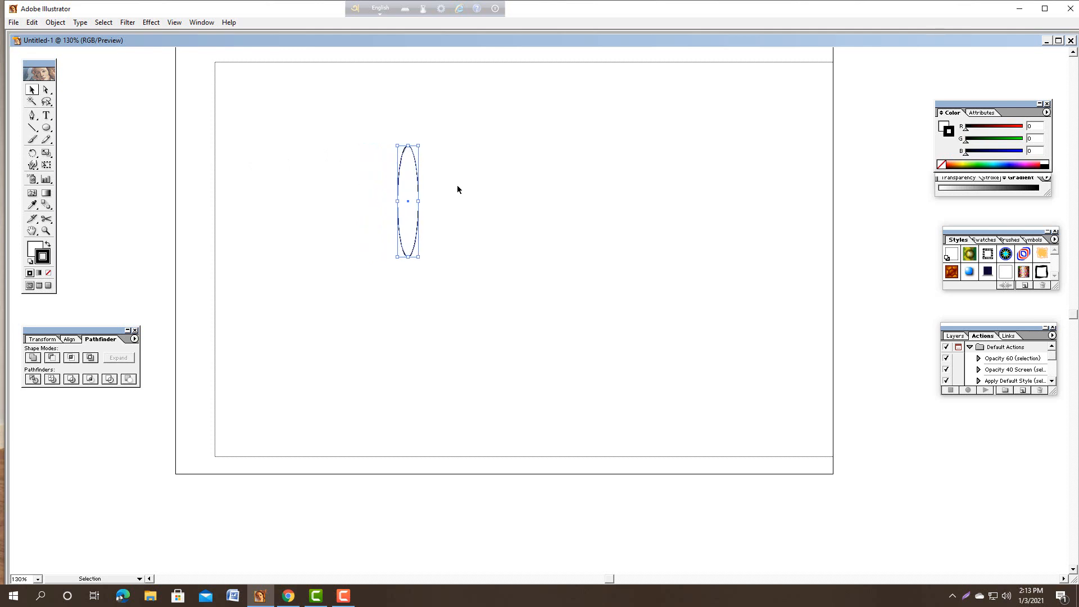
key("Right")
key("Right")
key("Right")
key("Right")
key("Right")
key("Right")
key("Right")
key("Right")
key("Right")
key("Right")
key("Right")
key("Right")
key("Right")
key("Right")
key("Right")
key("Right")
key("Right")
key("Right")
key("Right")
key("Right")
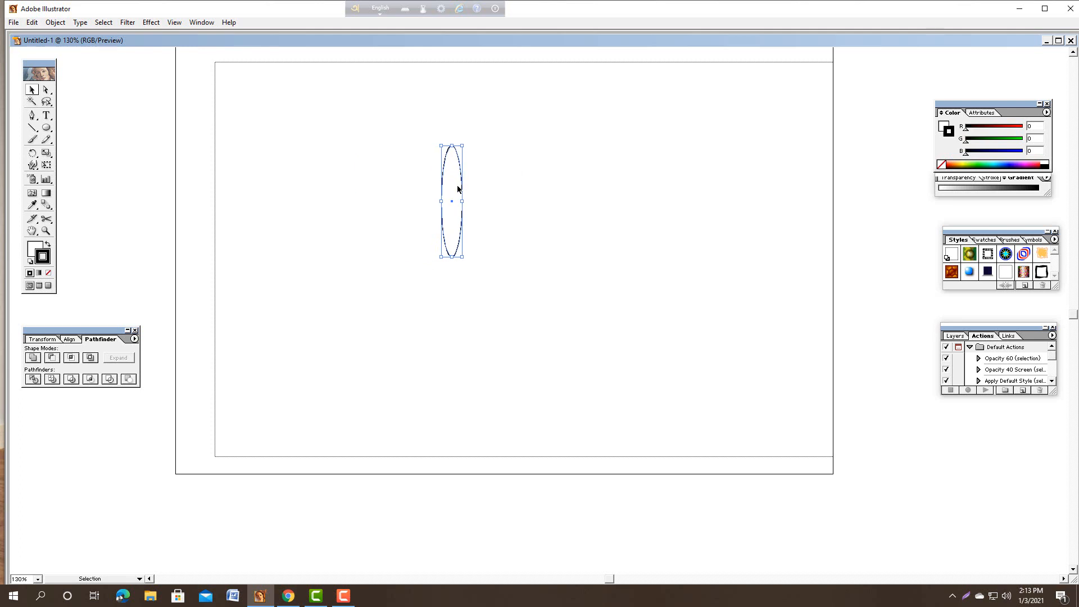
key("Right")
key("Right")
key("Right")
key("Right")
key("Right")
key("Right")
key("Right")
key("Right")
key("Right")
key("Right")
key("Right")
key("Right")
key("Right")
key("Right")
key("Right")
key("Right")
key("Right")
key("Right")
key("Right")
key("Right")
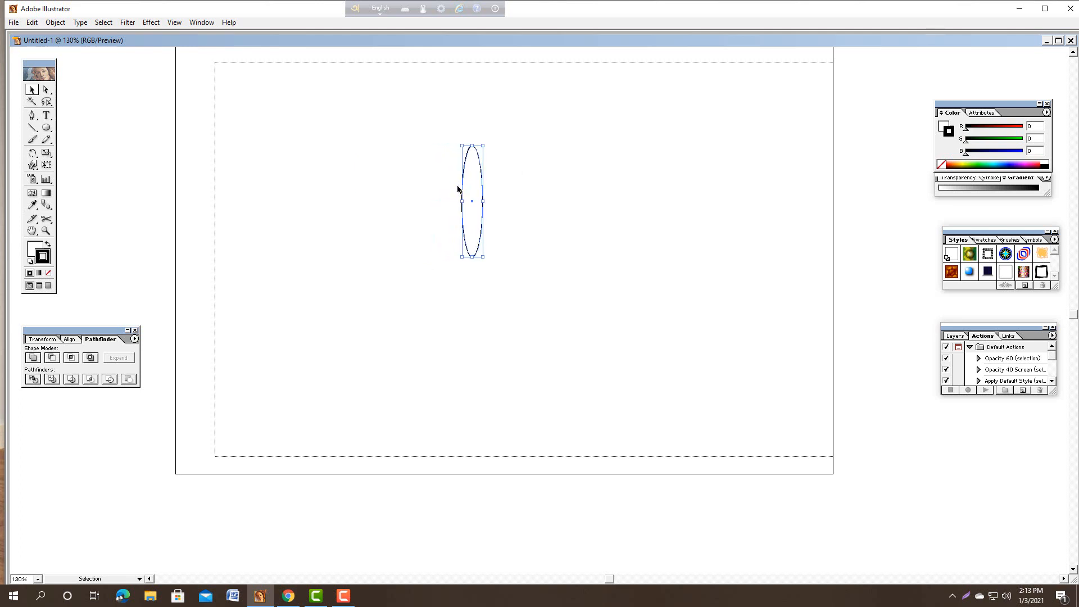
key("Right")
key("Right")
key("Right")
key("Right")
key("Right")
key("Right")
key("Right")
key("Right")
key("Right")
key("Right")
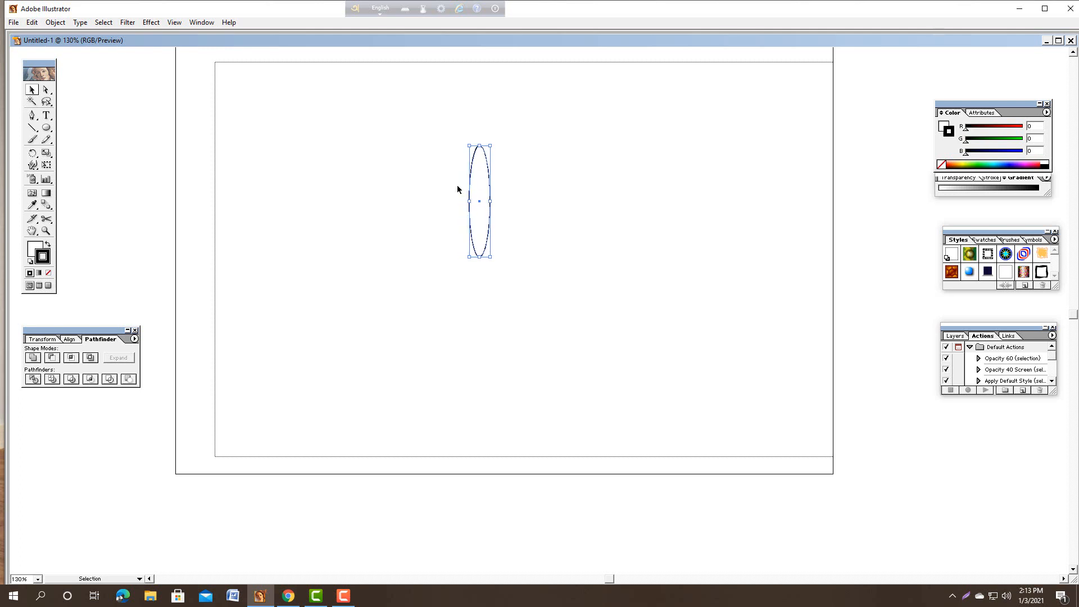
key("Right")
key("Right")
key("Right")
key("Right")
key("Right")
key("Right")
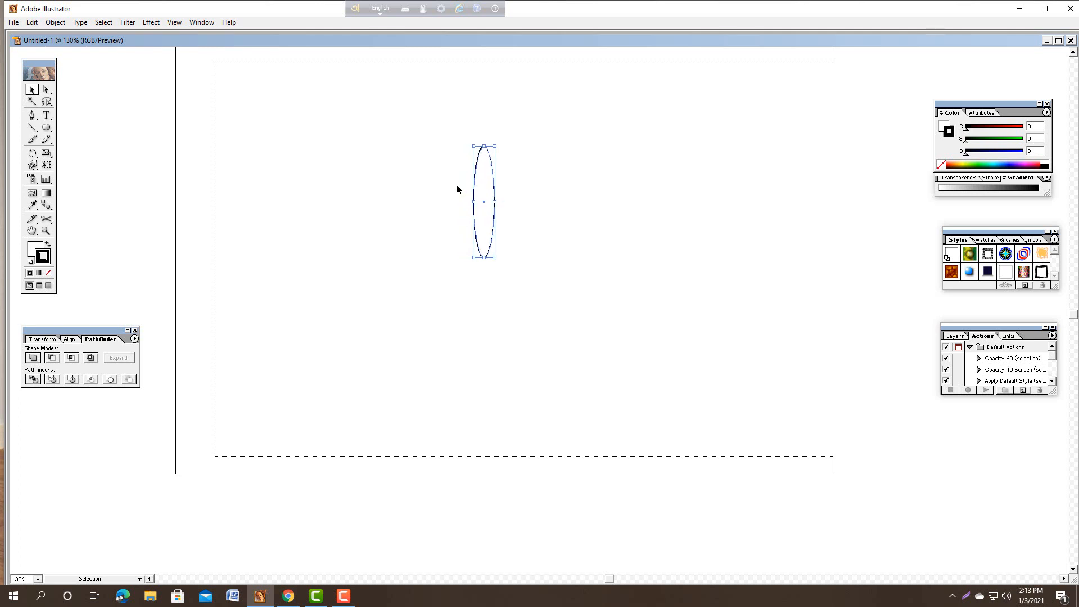
- Nudge the ellipse slightly upward on the artboard
key("Up")
key("Up")
key("Up")
key("Up")
key("Up")
key("Up")
key("Up")
key("Up")
key("Up")
key("Up")
key("Up")
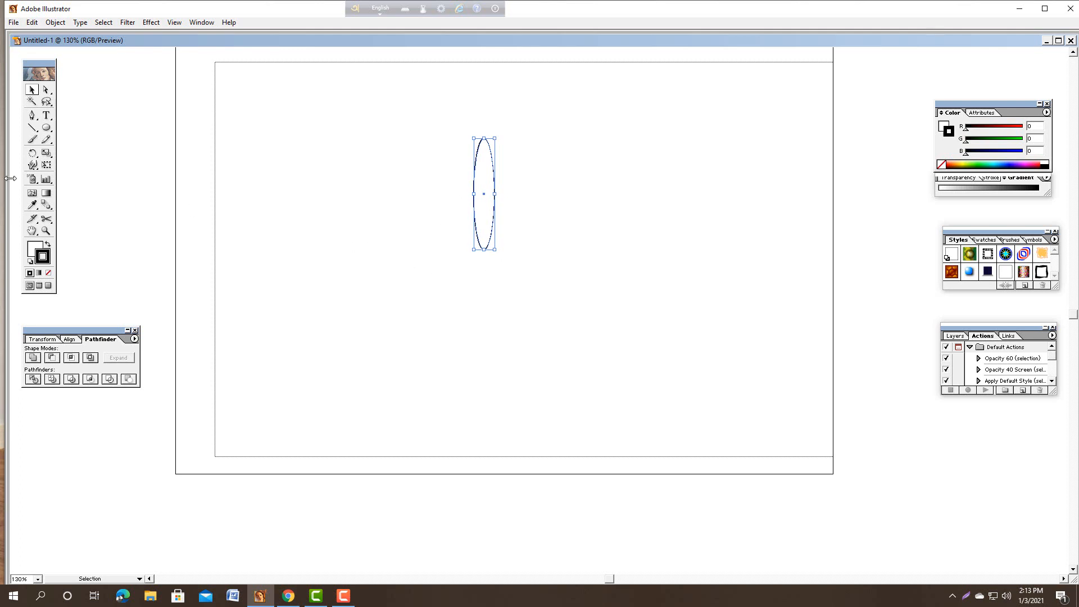
- Rotate the ellipse 15° about its bottom anchor point
left_click(32, 154)
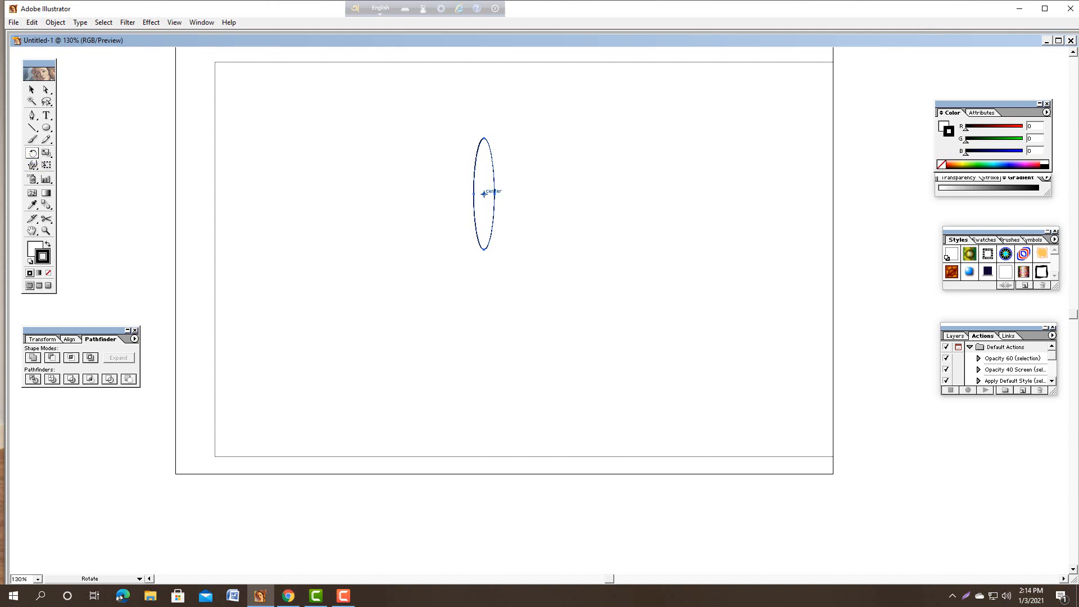
left_click(484, 194)
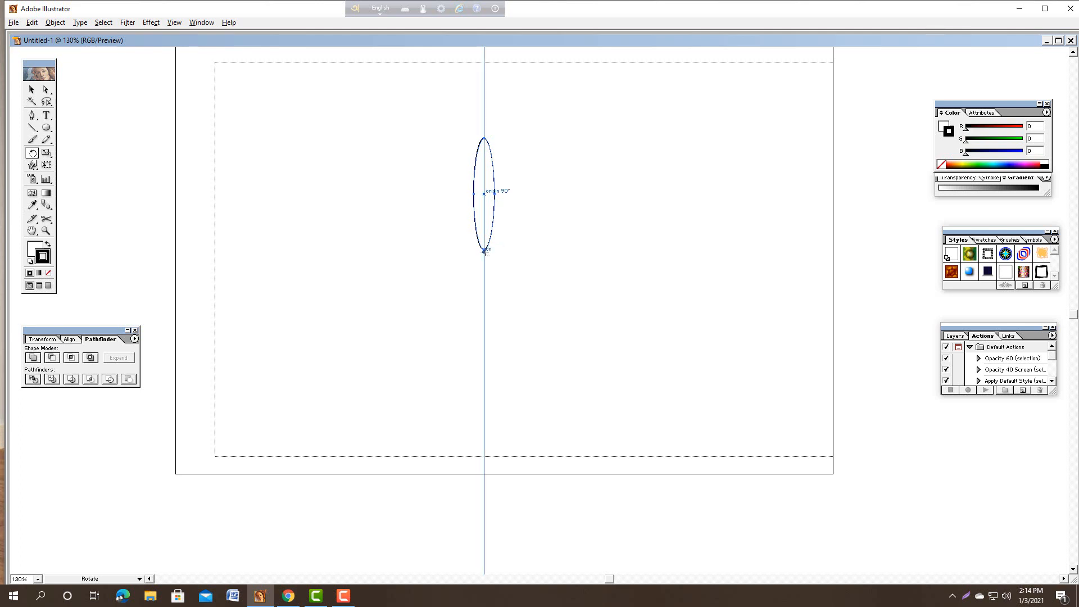
left_click(484, 194, "alt")
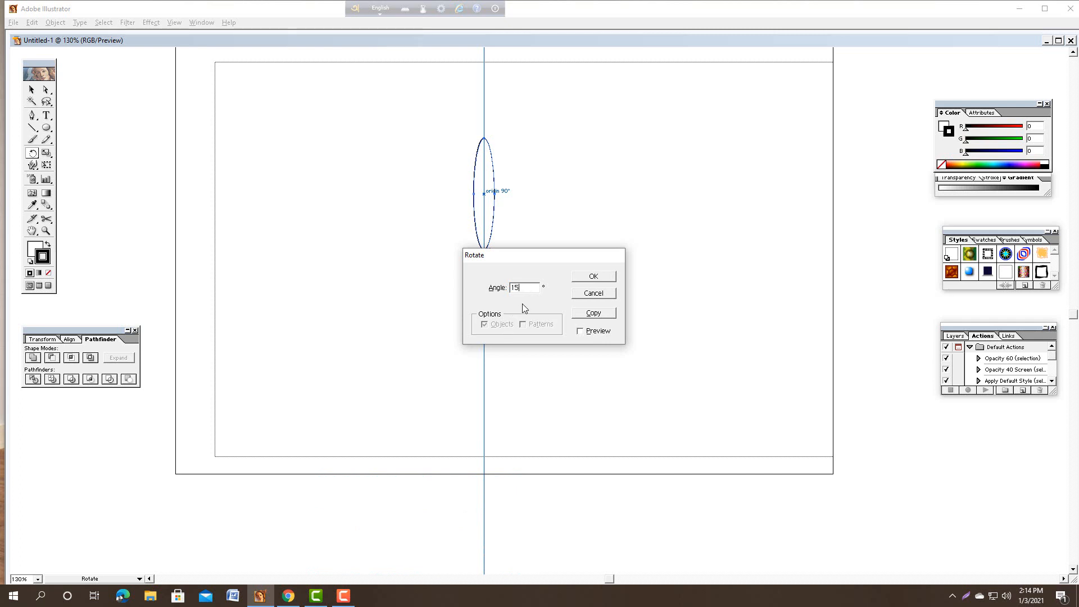
left_click(594, 277)
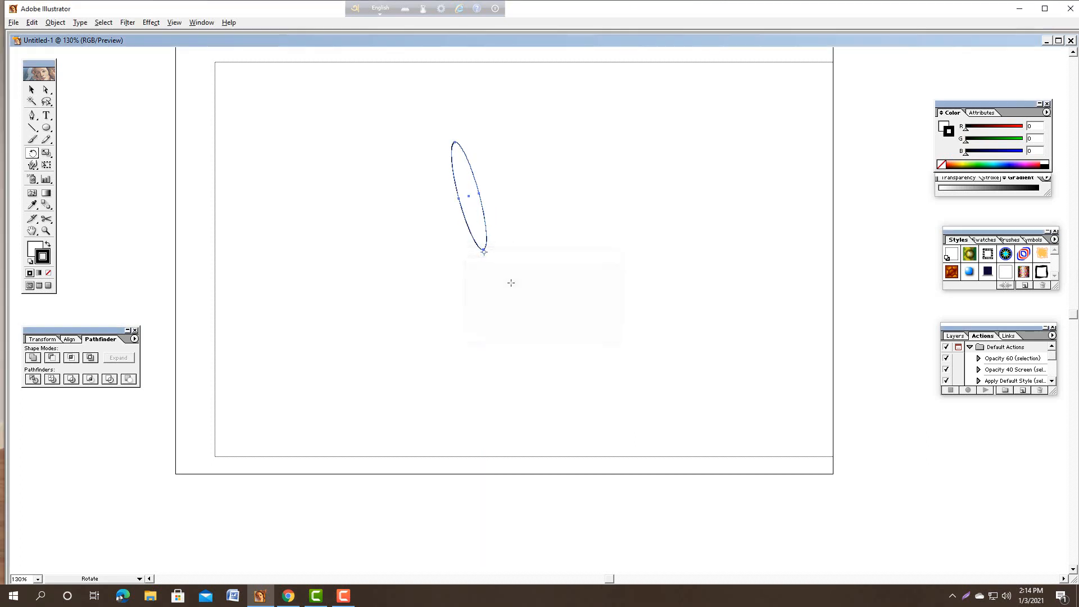
- Make a copy of the ellipse rotated 15° about its lower tip, and repeat the transformation until the petals complete a full circle
left_click(483, 252, "alt")
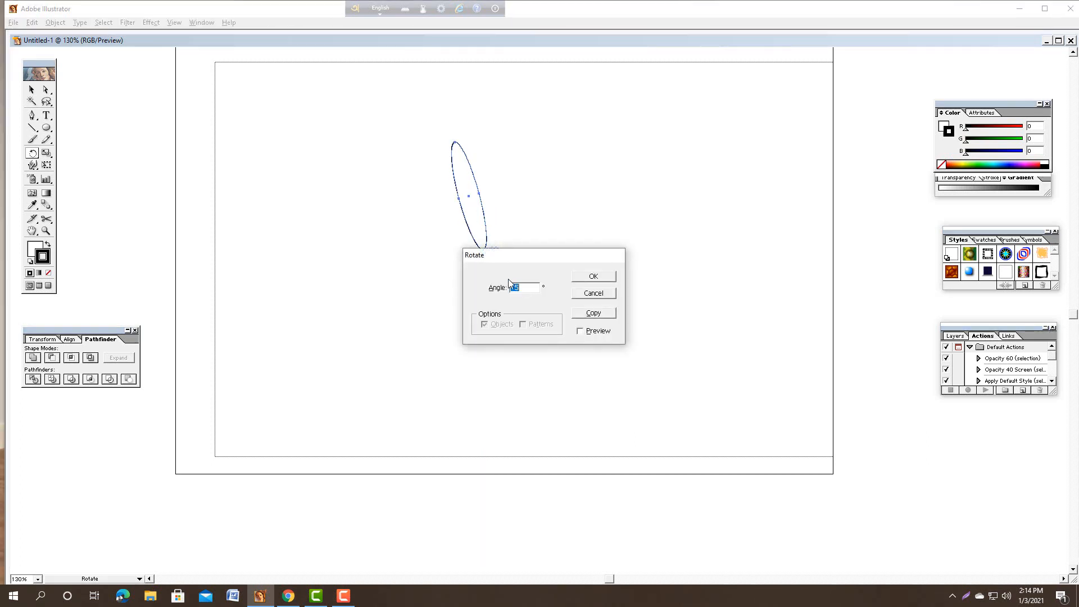
left_click(594, 312)
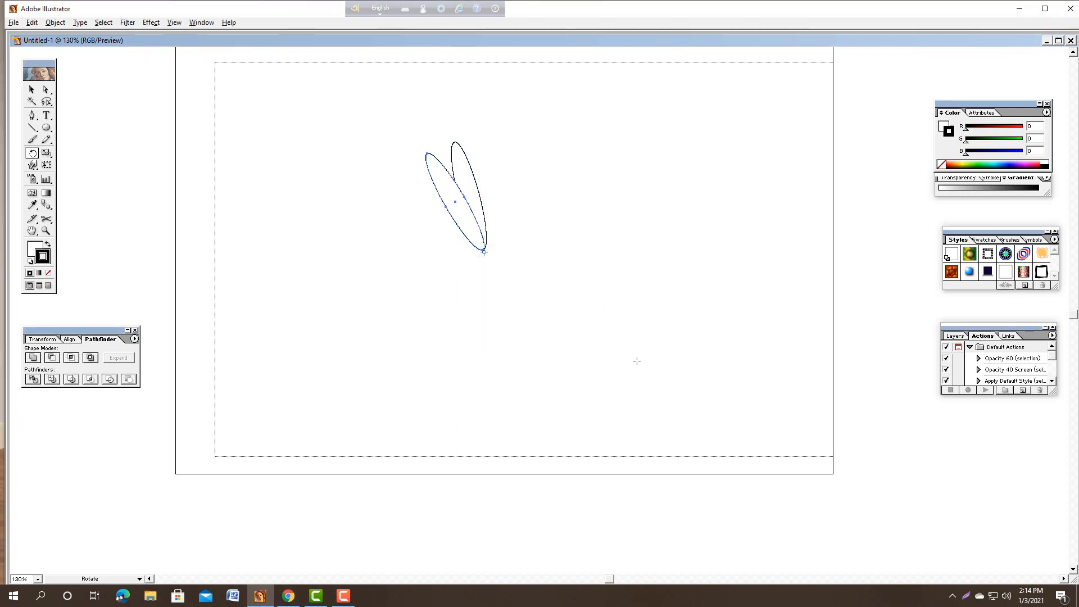
key("v")
key("ctrl+d")
key("ctrl+d")
key("ctrl+d")
key("ctrl+d")
key("ctrl+d")
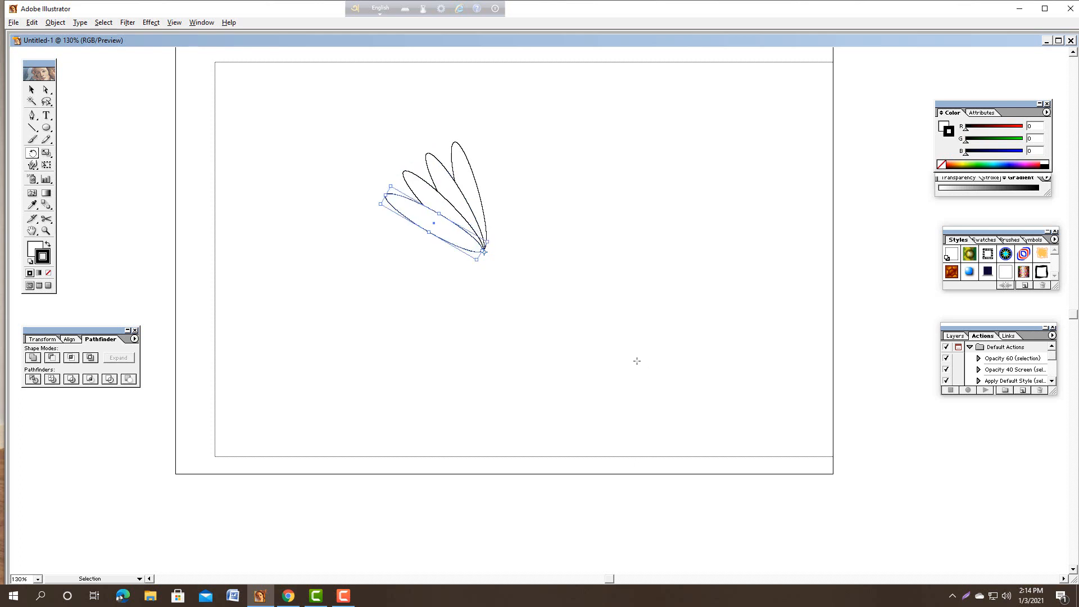
key("ctrl+d")
key("ctrl+d")
key("ctrl+d")
key("ctrl+d")
key("ctrl+d")
key("ctrl+d")
key("ctrl+d")
key("ctrl+d")
key("ctrl+d")
key("ctrl+d")
key("ctrl+d")
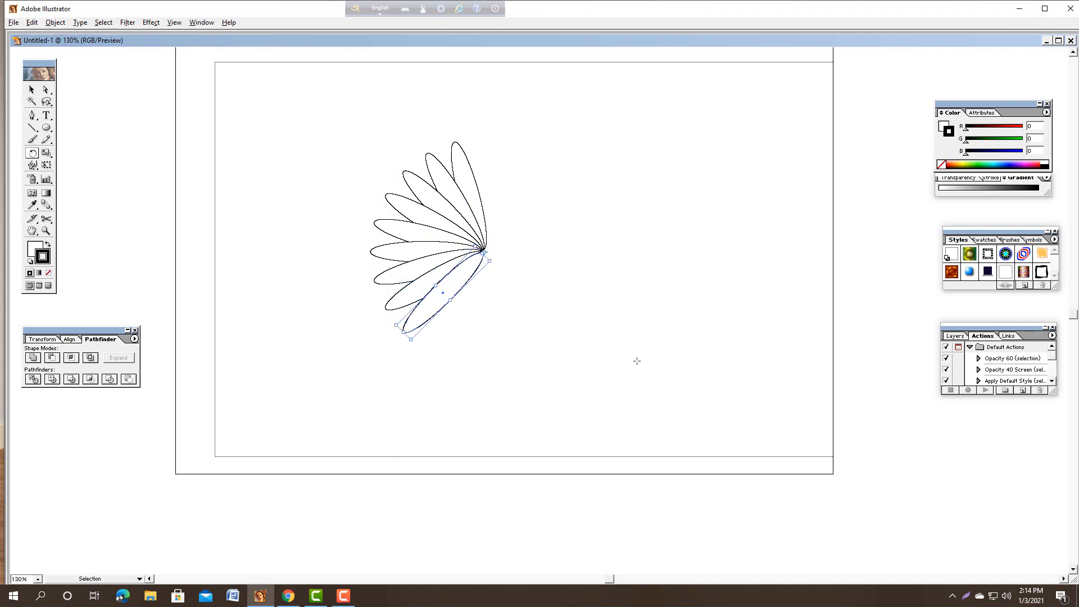
key("ctrl+d")
key("ctrl+d")
key("ctrl+d")
key("ctrl+d")
key("ctrl+d")
key("ctrl+d")
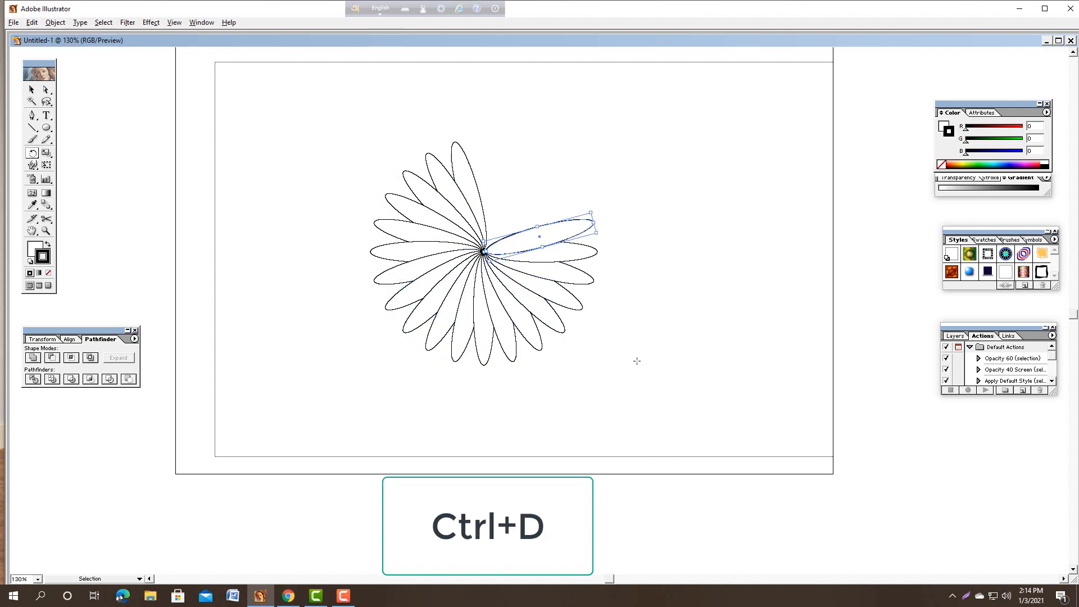
key("ctrl+d")
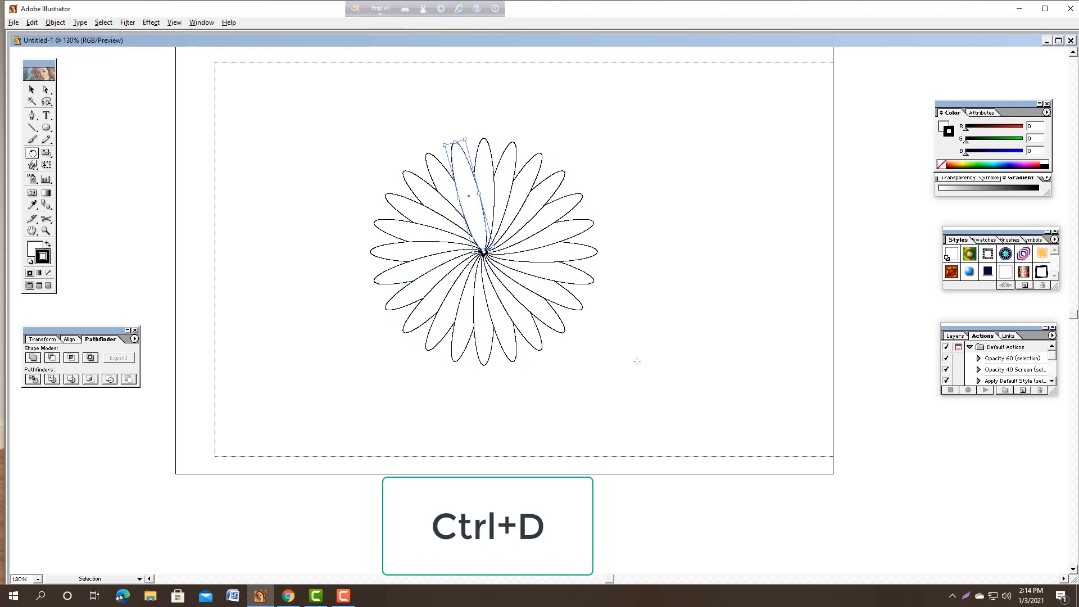
- Select all petals of the flower and move the flower to the artboard's upper-right area
key("r")
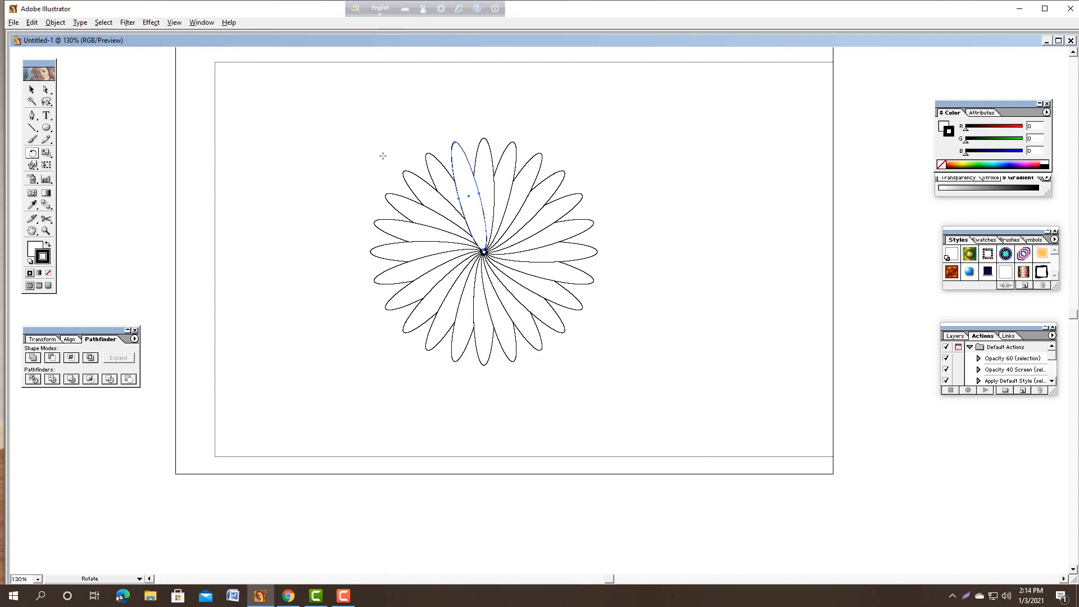
left_click(31, 90)
left_click_drag(394, 132, 621, 358)
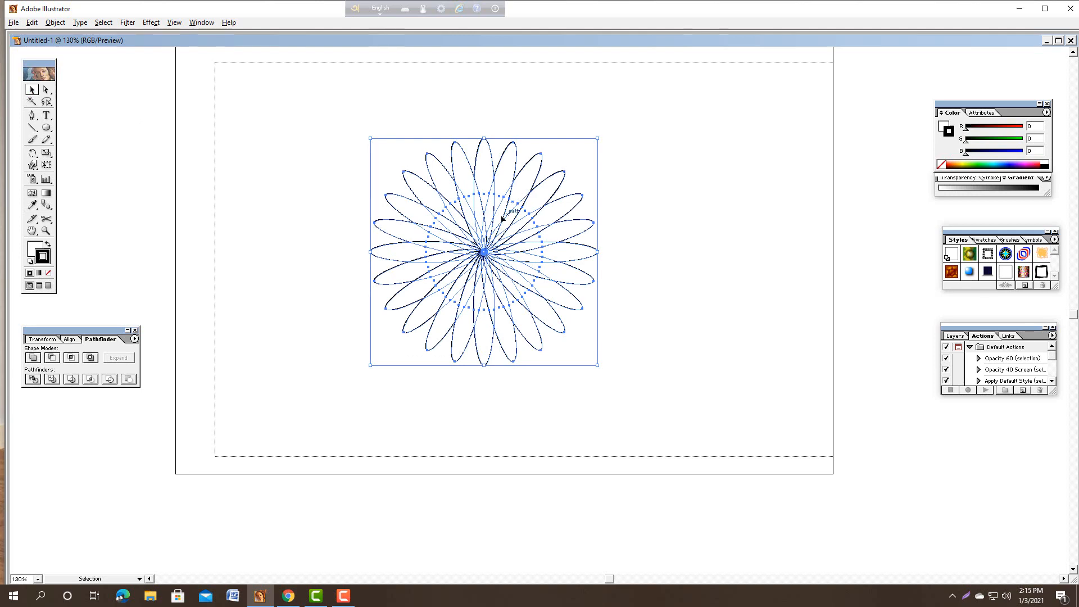
left_click_drag(510, 239, 721, 167)
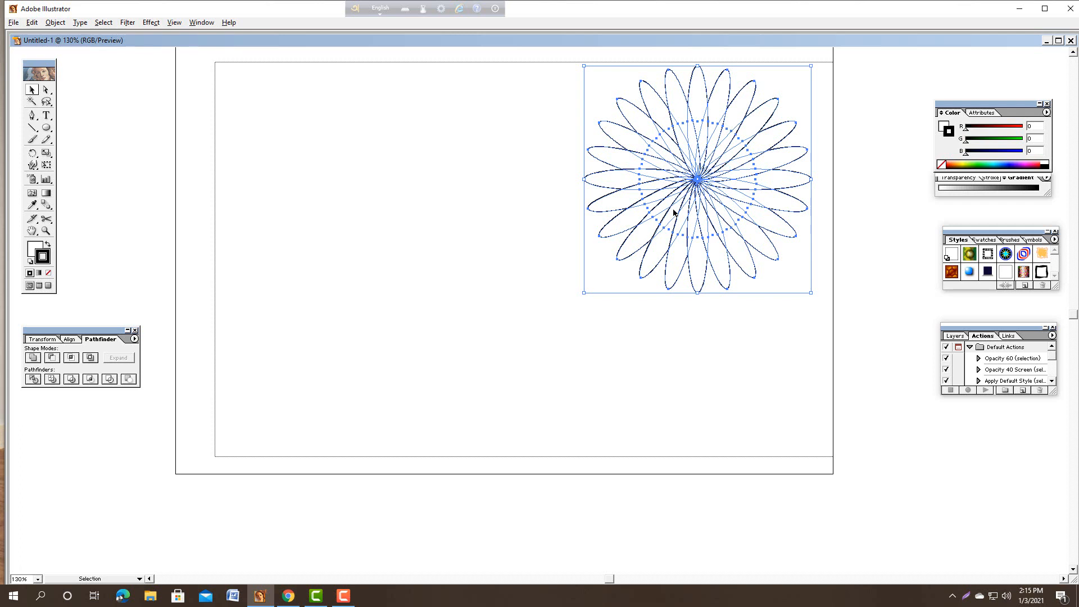
- Duplicate the whole flower twice, placing one copy in the artboard's upper-left area and the other at the lower centre
left_click_drag(674, 212, 757, 176)
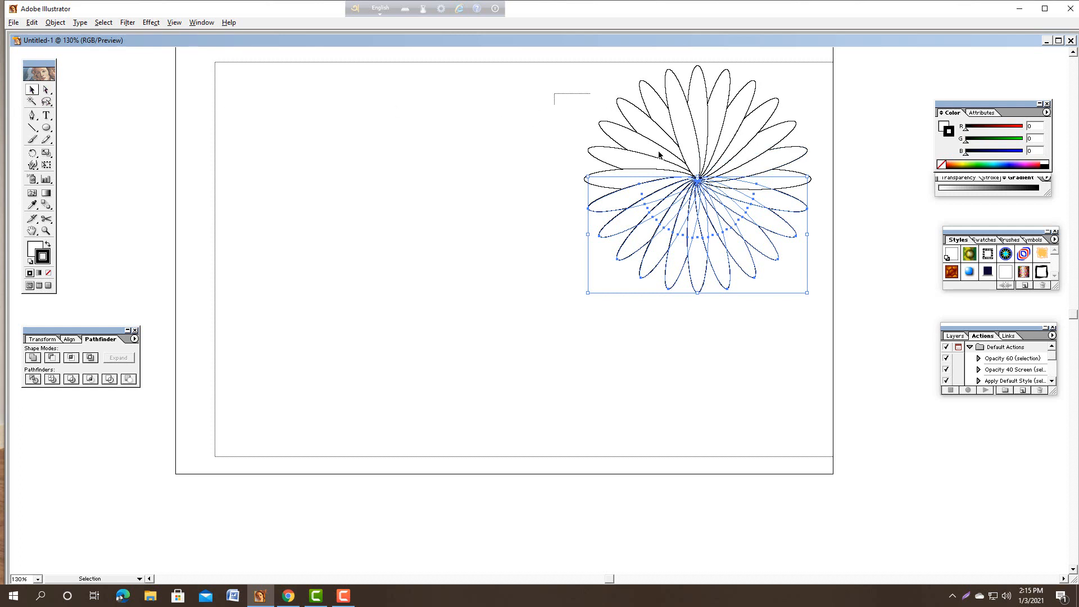
left_click_drag(660, 155, 796, 268)
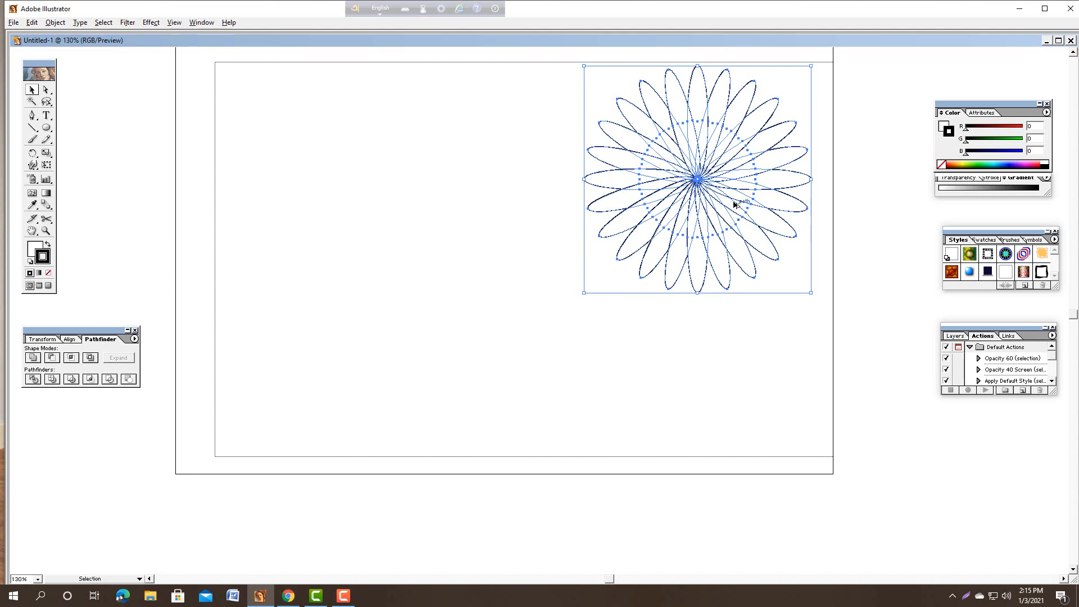
left_click_drag(734, 205, 380, 354)
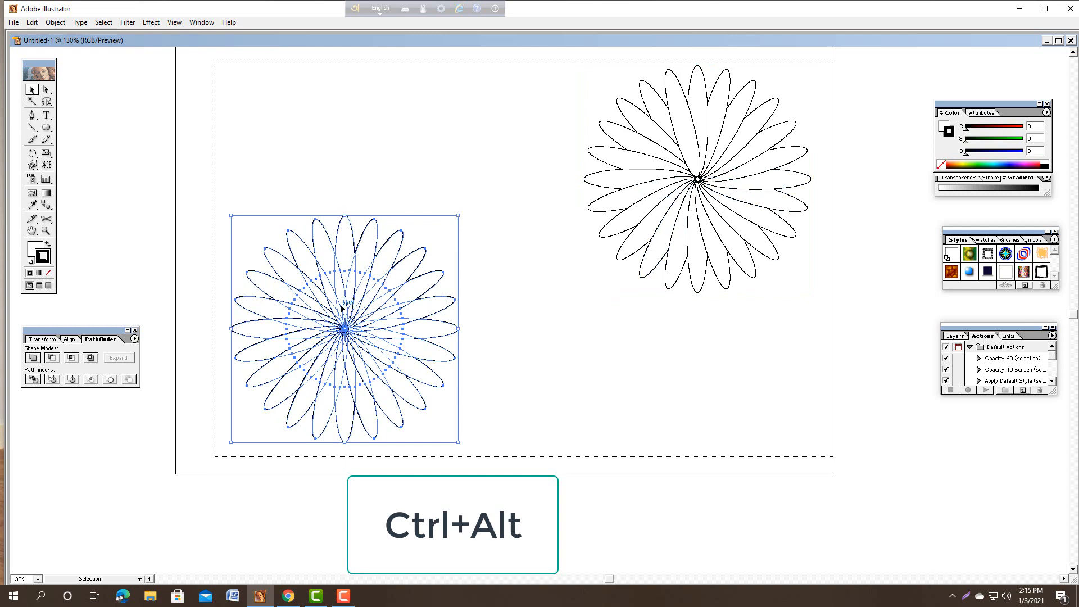
left_click_drag(341, 306, 339, 168)
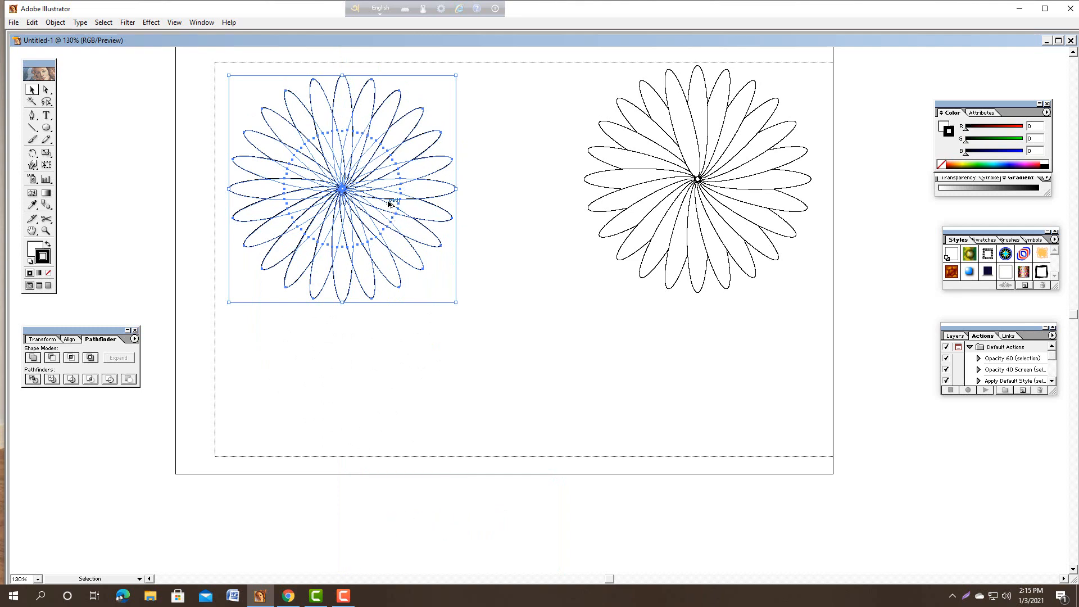
left_click_drag(389, 205, 572, 354)
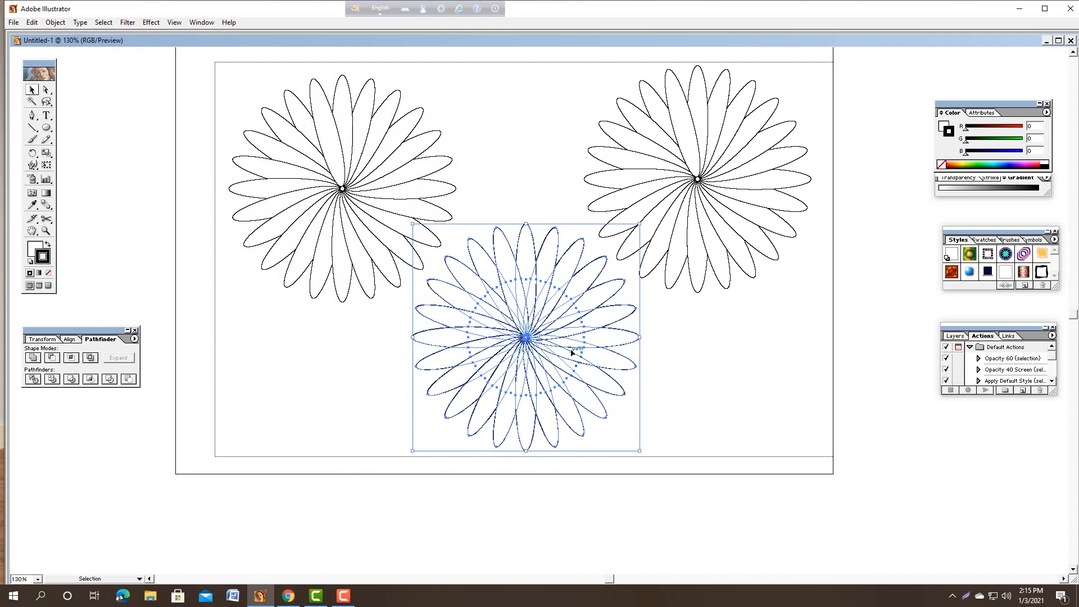
left_click(733, 336)
- Set the upper-left flower's stroke to dark yellow, R 191, G 164, B 0
left_click_drag(253, 76, 427, 267)
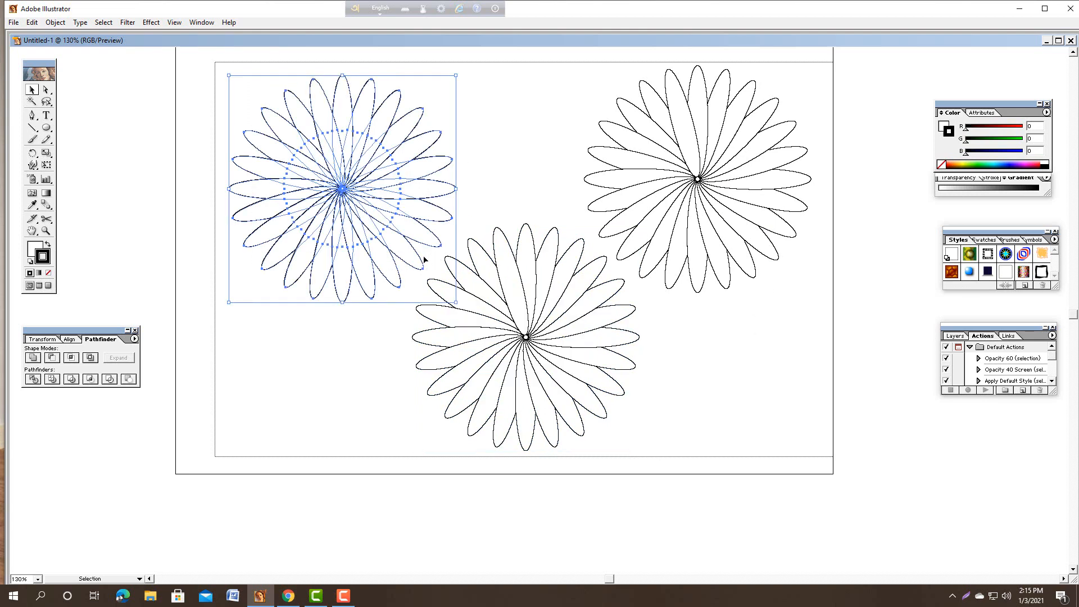
left_click(987, 163)
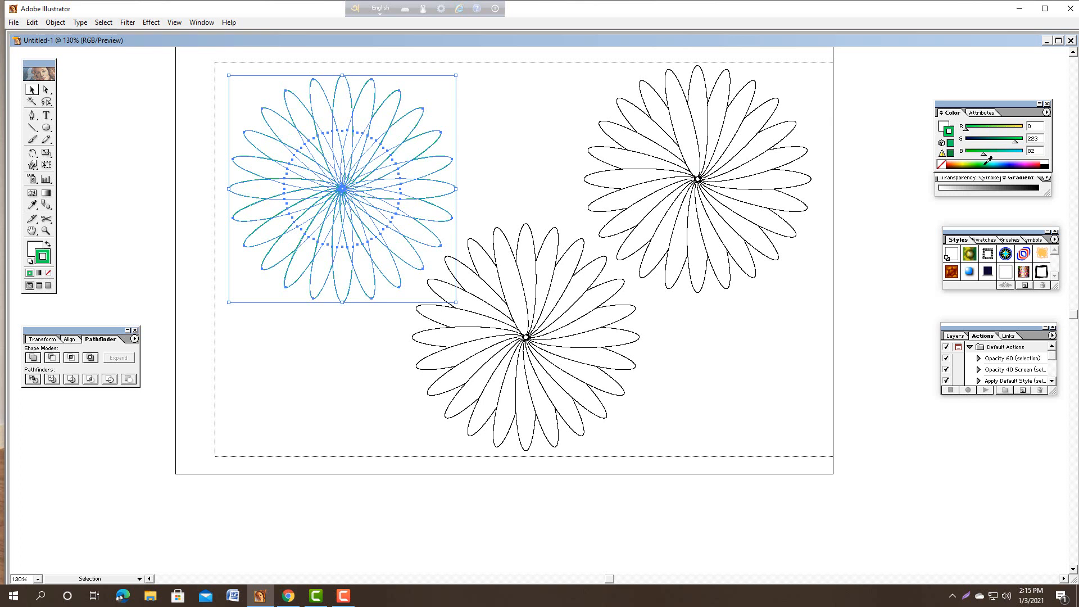
left_click(964, 163)
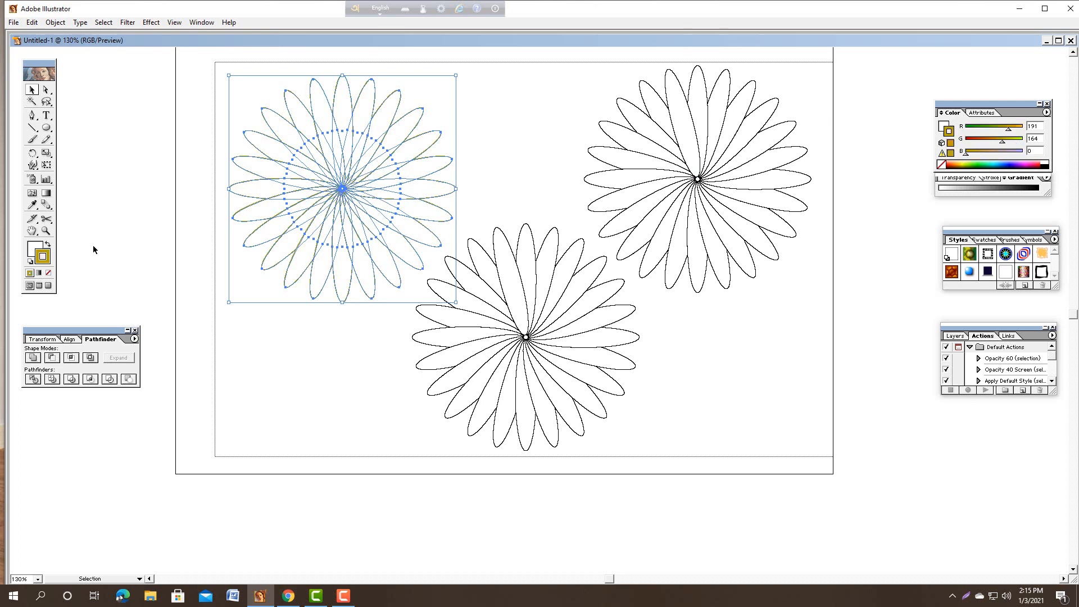
- Fill the upper-left flower with pale cream yellow, R 255, G 251, B 223
left_click(34, 249)
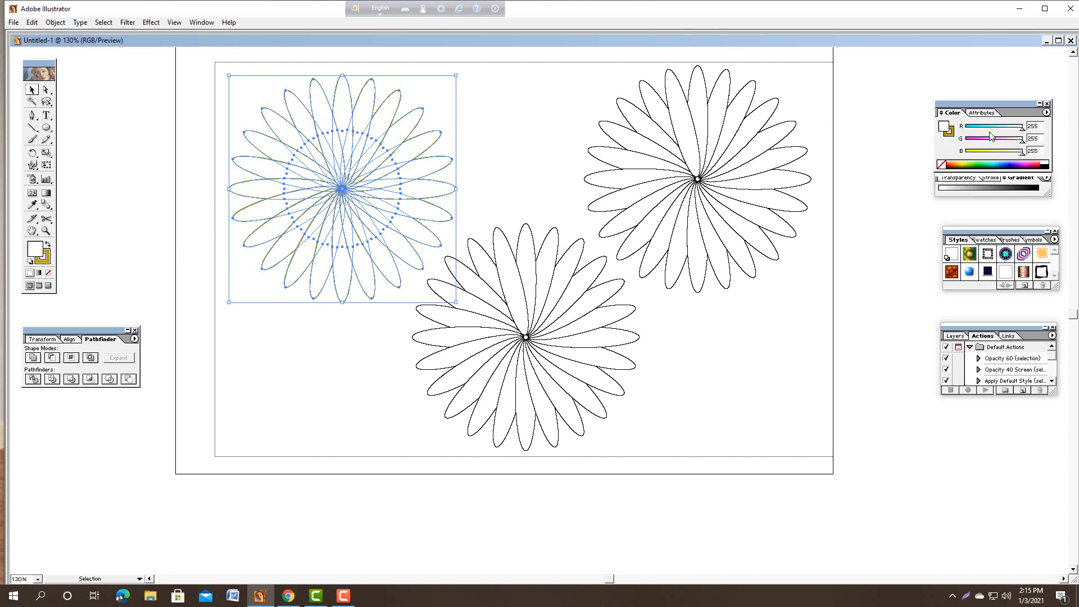
left_click(971, 163)
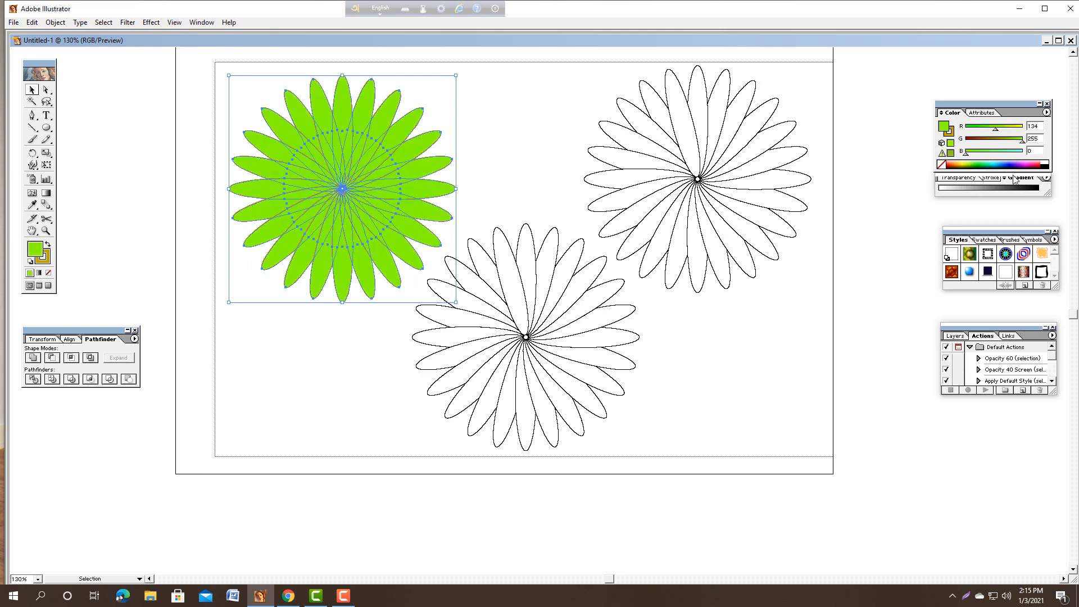
left_click(1003, 162)
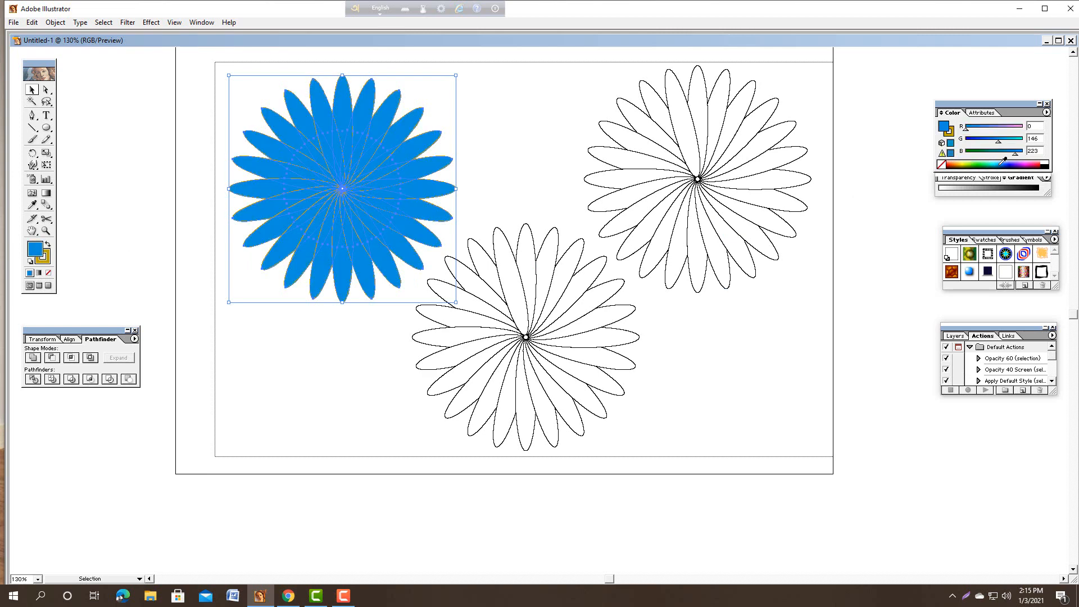
left_click(958, 163)
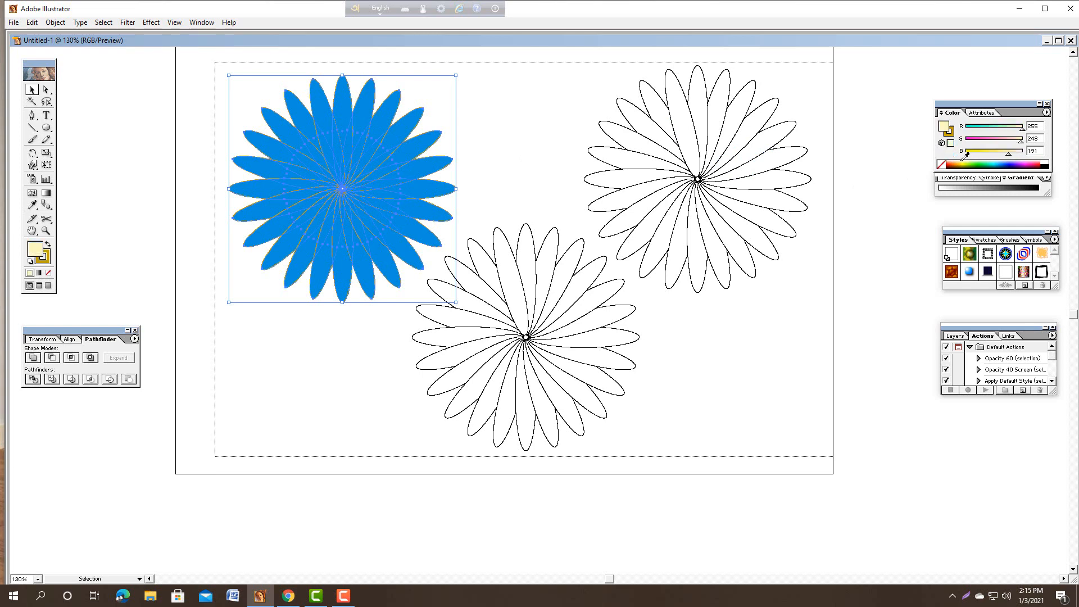
left_click(569, 99)
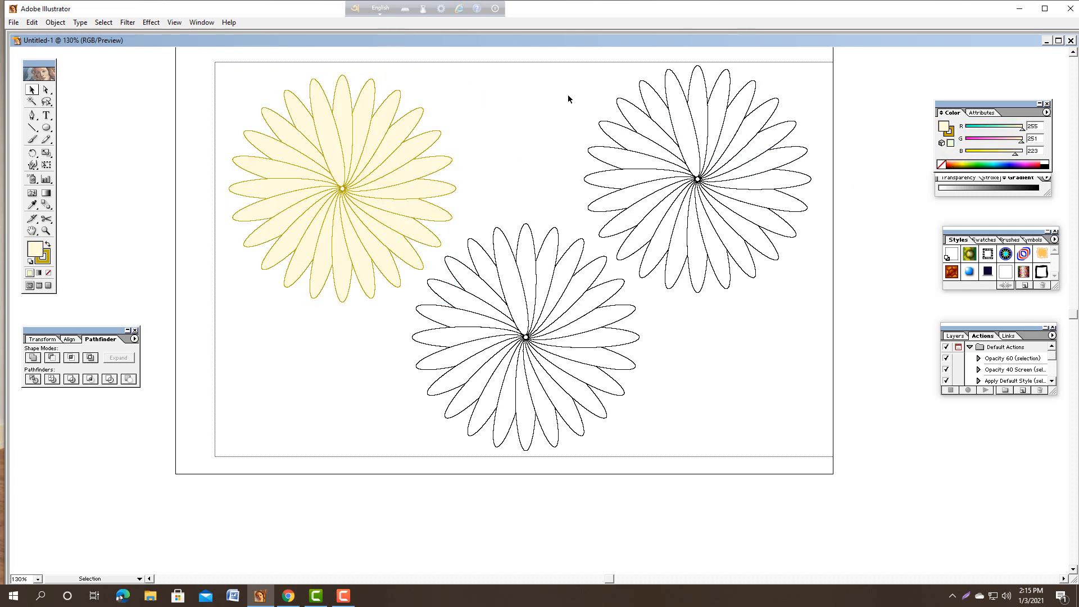
- Fill the upper-right flower with bright pink, keeping its black stroke
left_click_drag(564, 96, 821, 227)
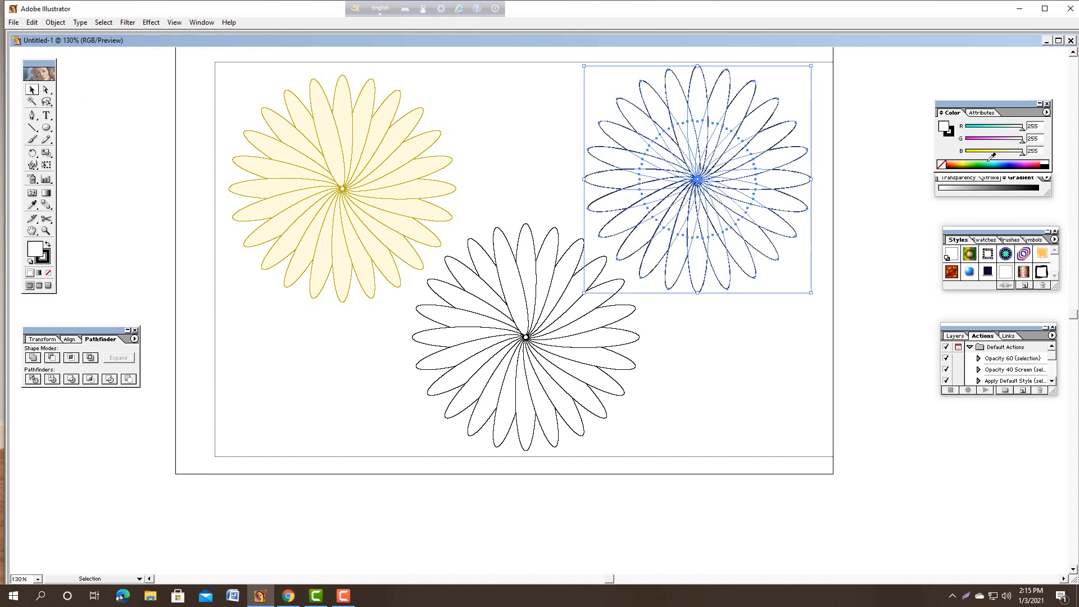
left_click(1011, 163)
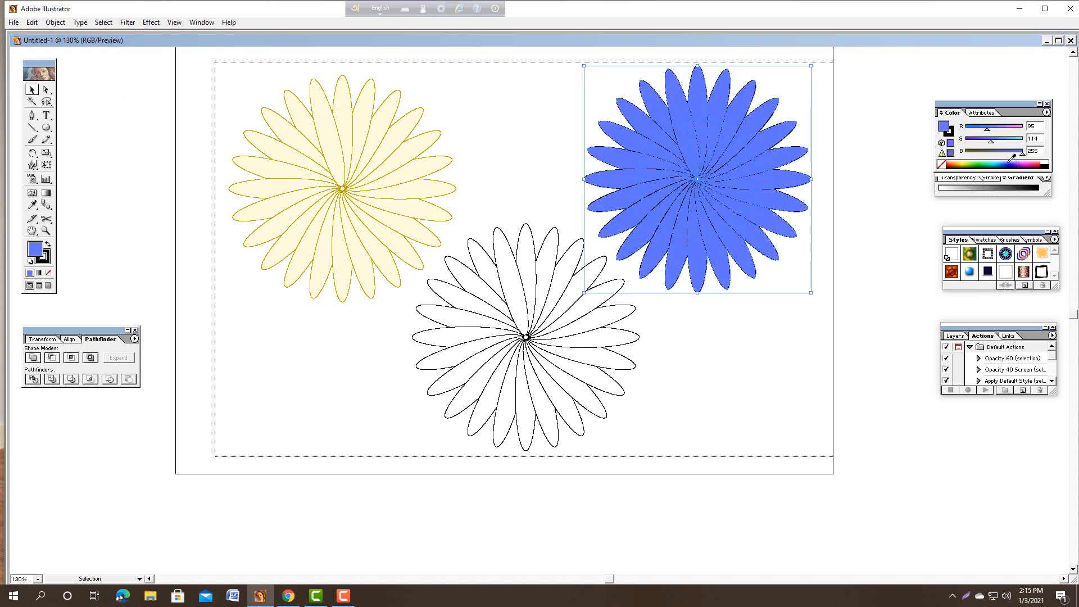
left_click(1036, 163)
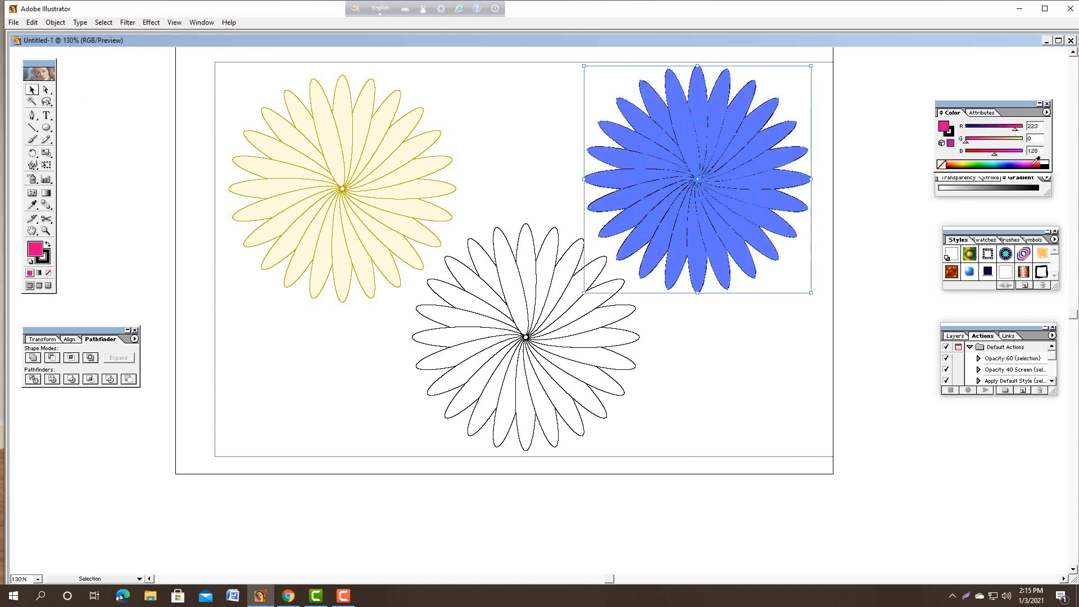
left_click(516, 174)
left_click_drag(368, 344, 654, 389)
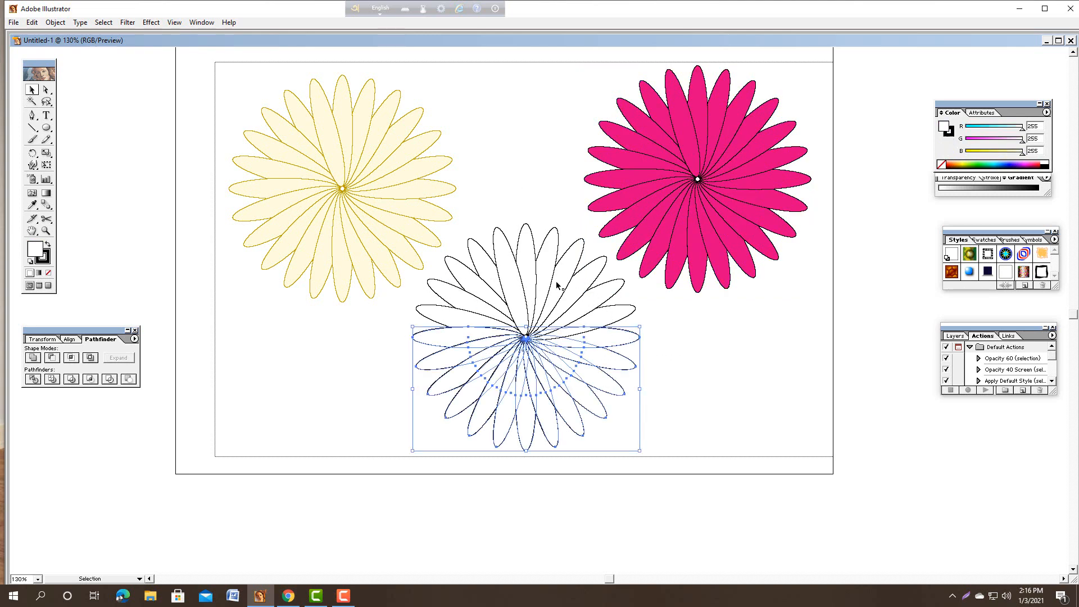
left_click(508, 192)
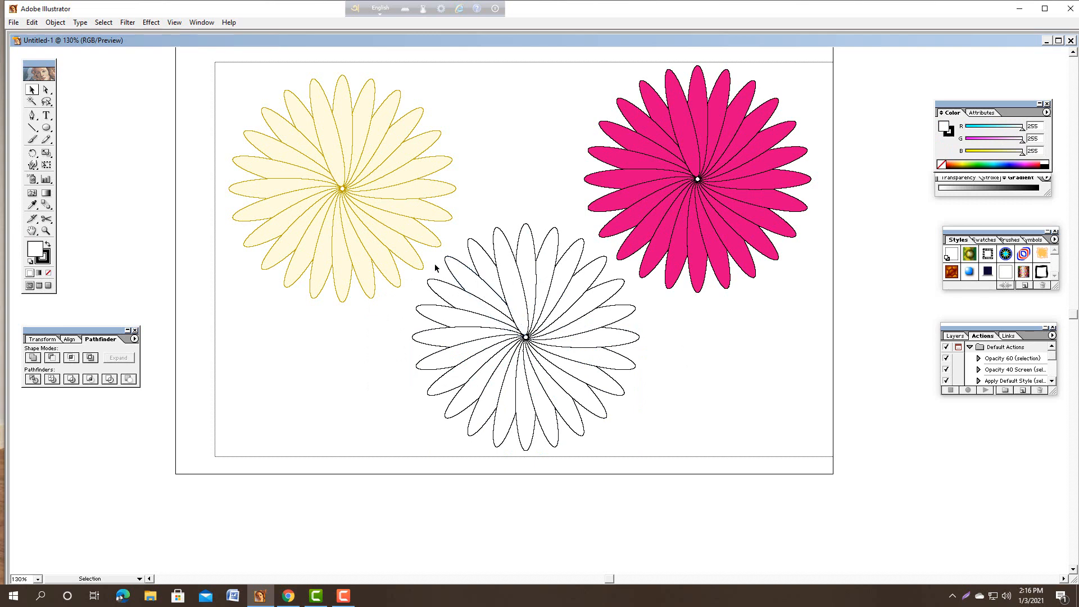
left_click_drag(430, 261, 619, 419)
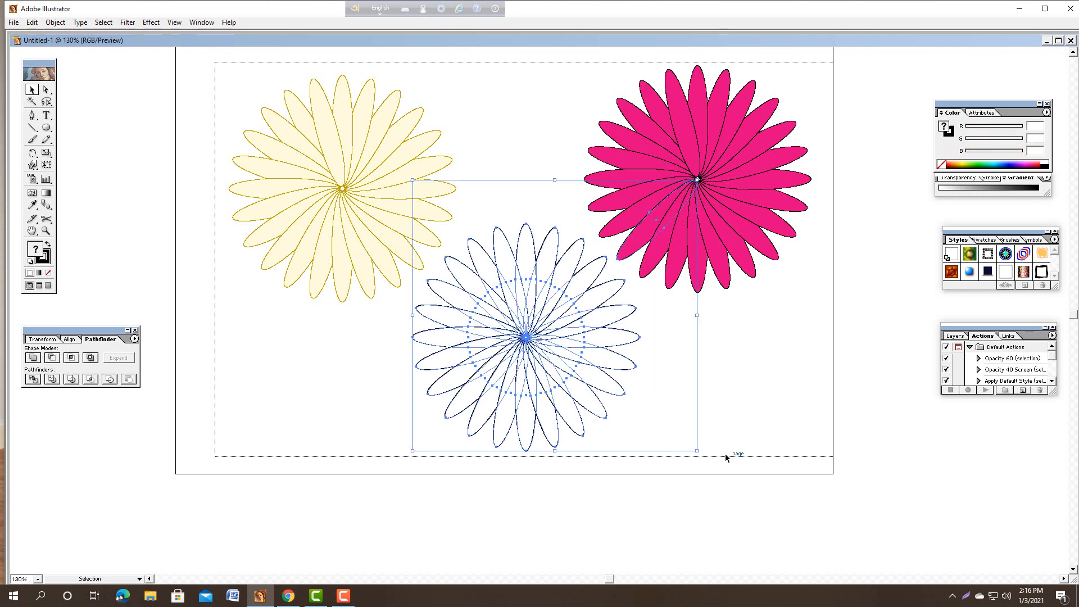
left_click(802, 371)
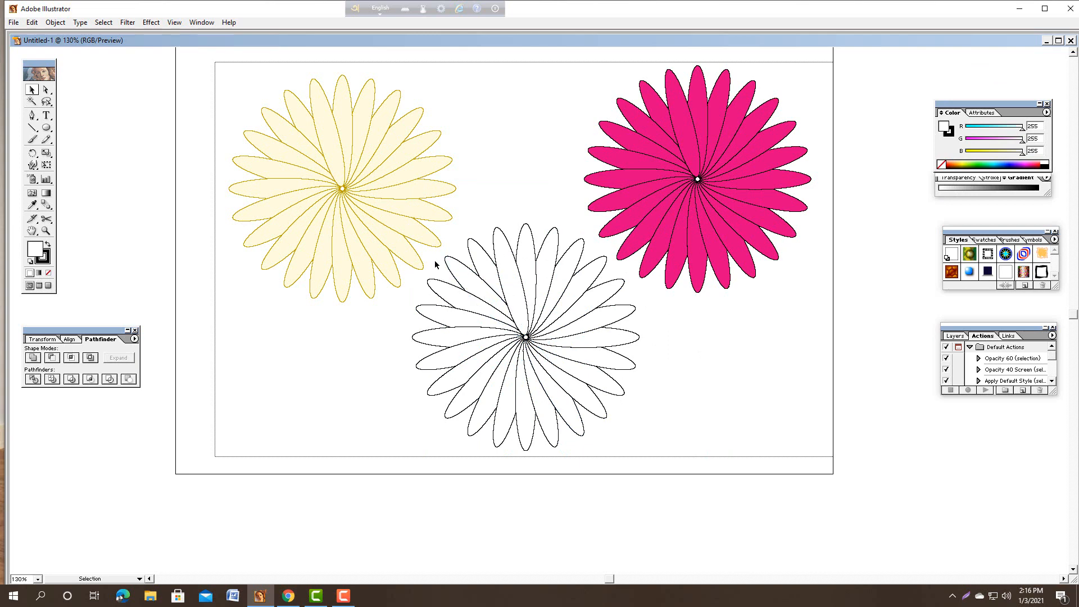
- Try several fill colours on the lower-centre flower and settle on blue, R 0, G 42, B 223
left_click_drag(435, 262, 609, 435)
left_click(990, 161)
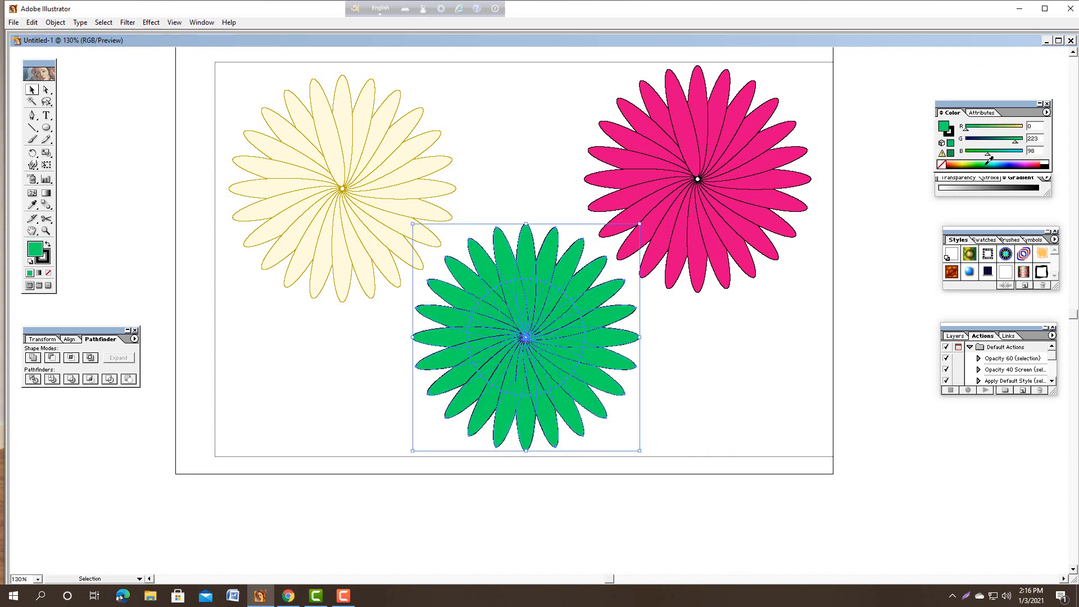
left_click(1036, 162)
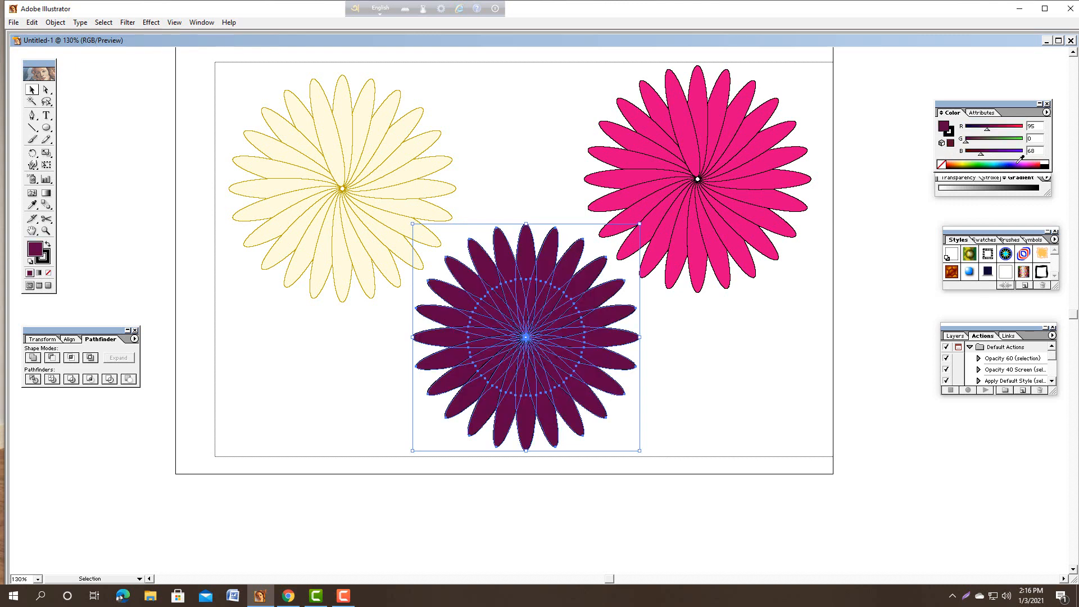
left_click(1006, 161)
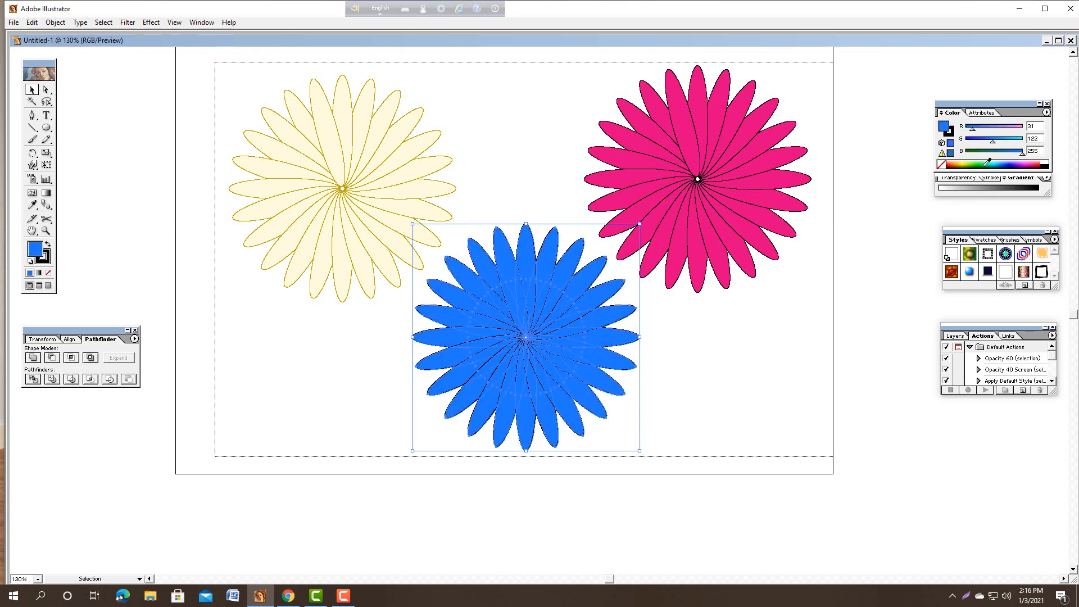
left_click(950, 162)
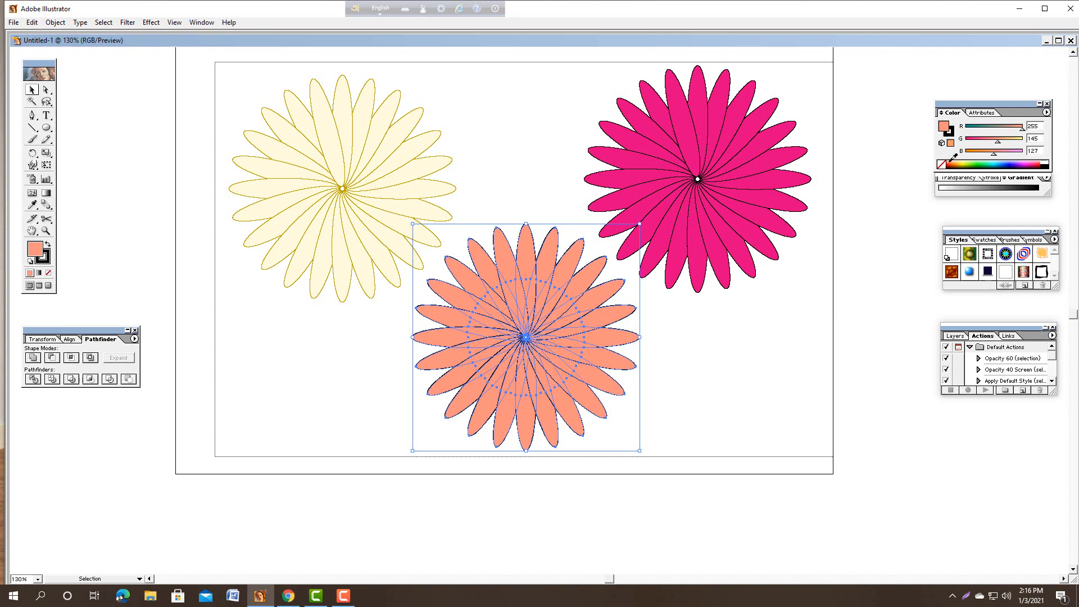
left_click(990, 162)
left_click(1014, 160)
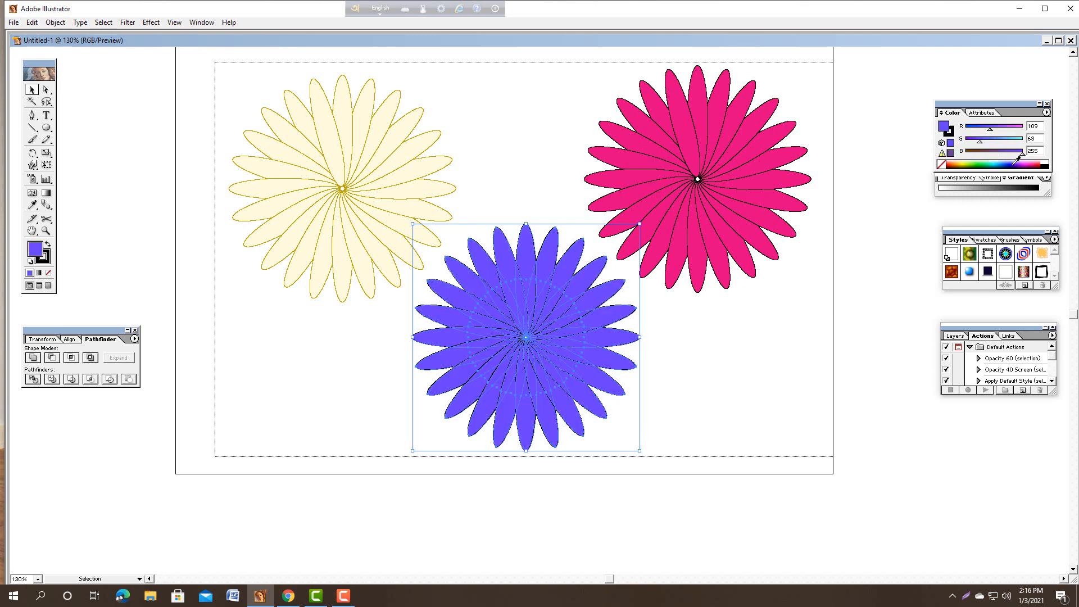
left_click(1012, 162)
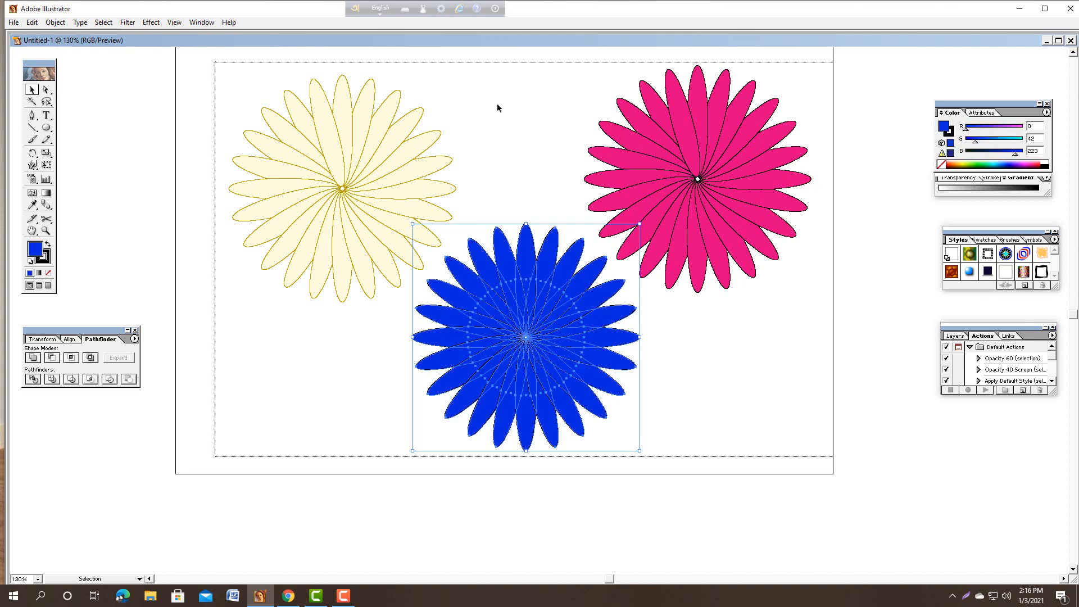
left_click(561, 136)
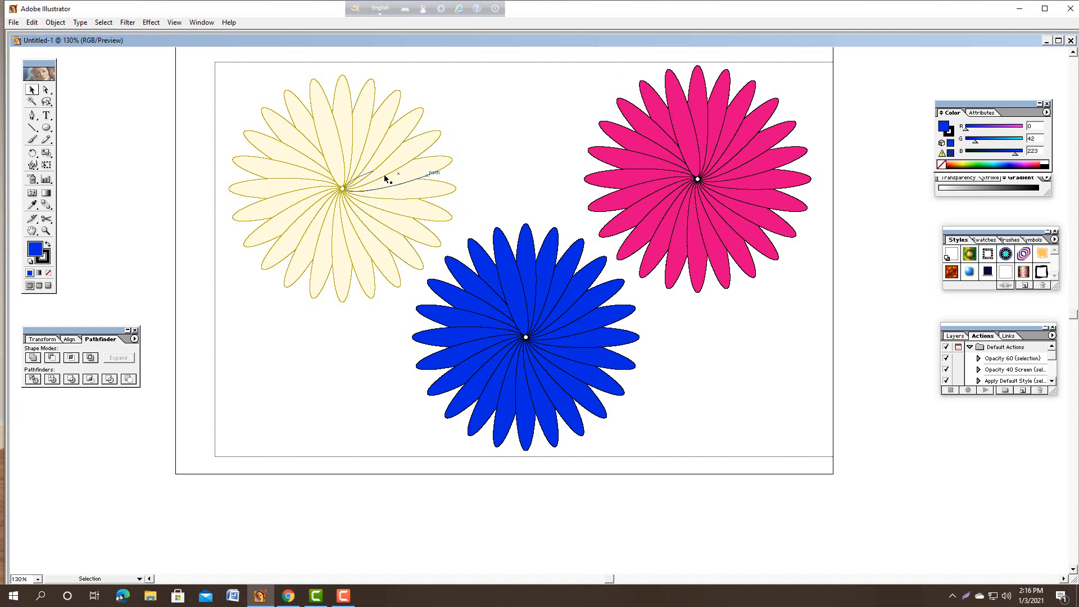
- Delete the cream flower and draw a nearly circular ellipse with the same cream fill and dark yellow stroke in its place
mouse_move(243, 88)
left_mouse_down()
mouse_move(464, 331)
mouse_move(423, 282)
left_mouse_up()
key("Delete")
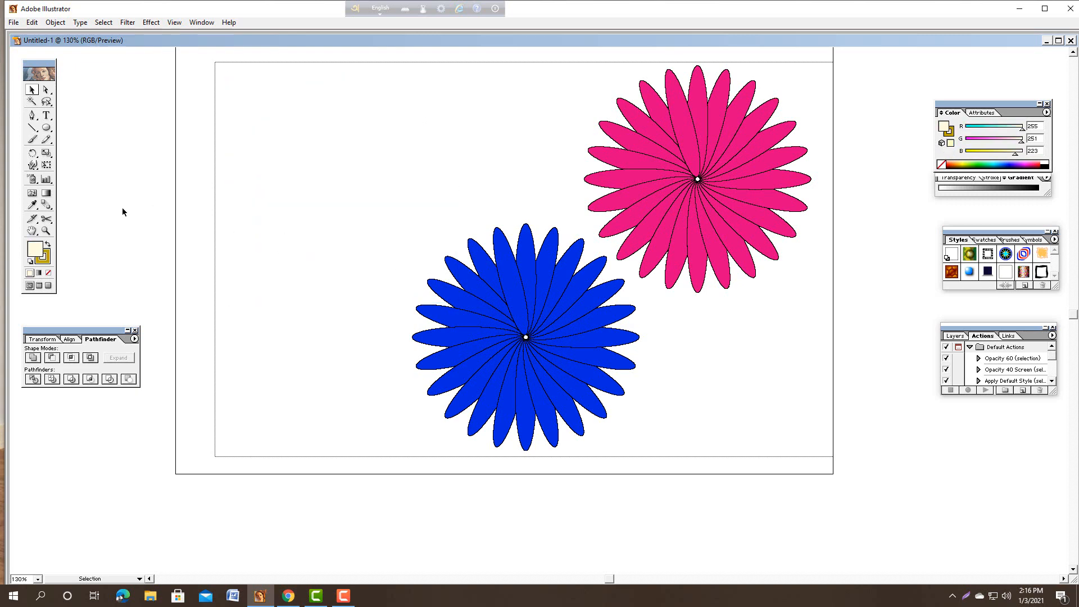
left_click(46, 127)
mouse_move(390, 182)
left_mouse_down()
mouse_move(347, 212)
mouse_move(318, 212)
mouse_move(352, 231)
mouse_move(347, 245)
mouse_move(334, 216)
left_mouse_up()
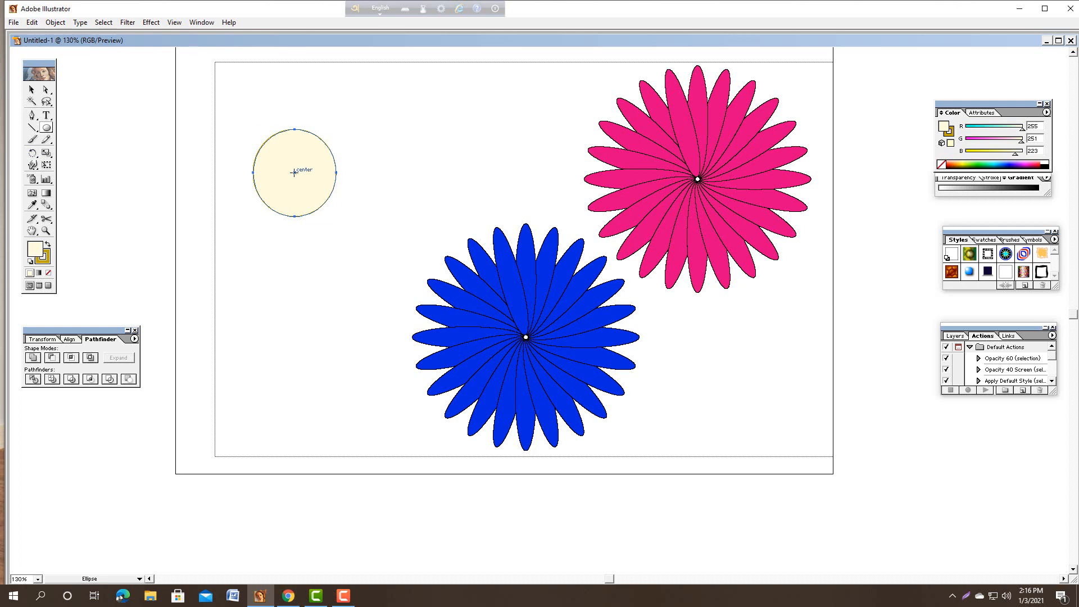
- Make a copy of the cream ellipse offset slightly right and upward, and repeat the transformation 19 times to form a diagonal row
mouse_move(296, 173)
left_mouse_down()
mouse_move(315, 180)
mouse_move(307, 172)
left_mouse_up()
key("ctrl+d")
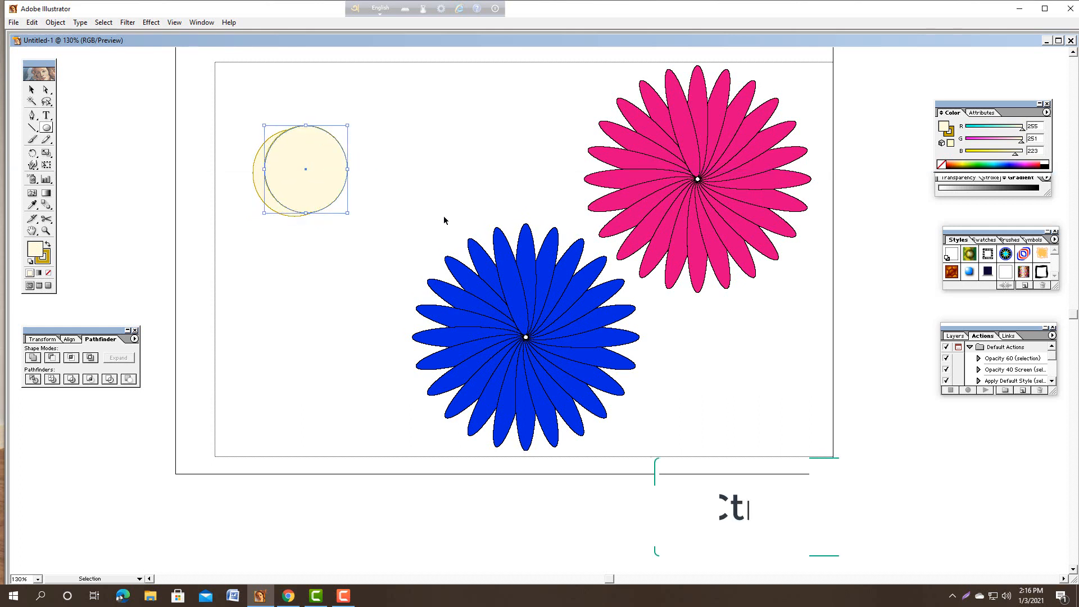
key("ctrl+d")
key("ctrl+d")
key("ctrl+d")
key("ctrl+d")
key("ctrl+d")
key("ctrl+d")
key("ctrl+d")
key("ctrl+d")
key("ctrl+d")
key("ctrl+d")
key("ctrl+d")
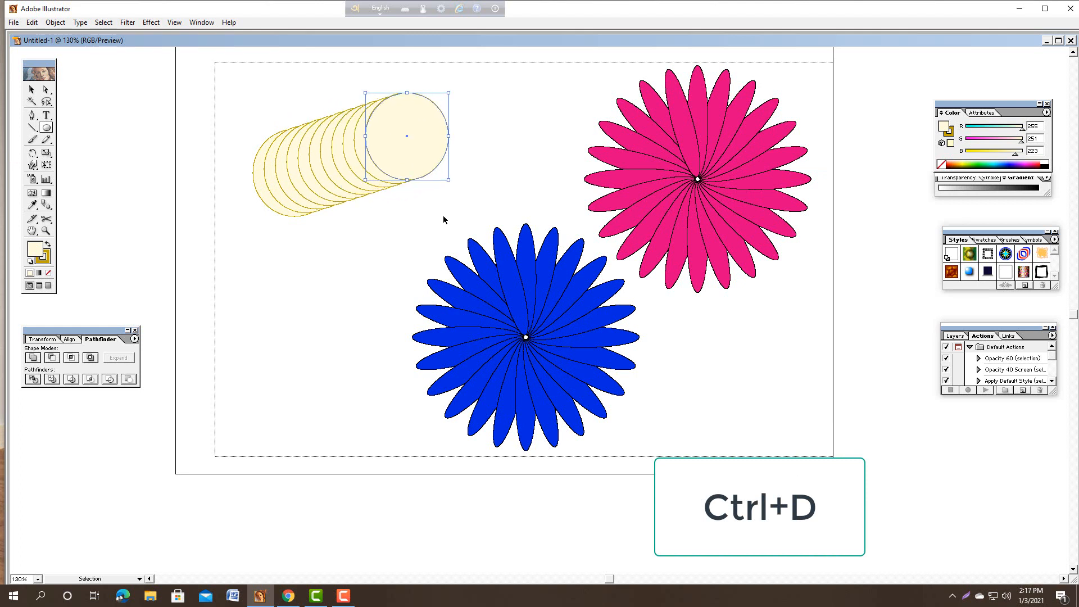
key("ctrl+d")
key("ctrl+d")
key("ctrl+d")
key("ctrl+d")
key("ctrl+d")
key("ctrl+d")
key("ctrl+d")
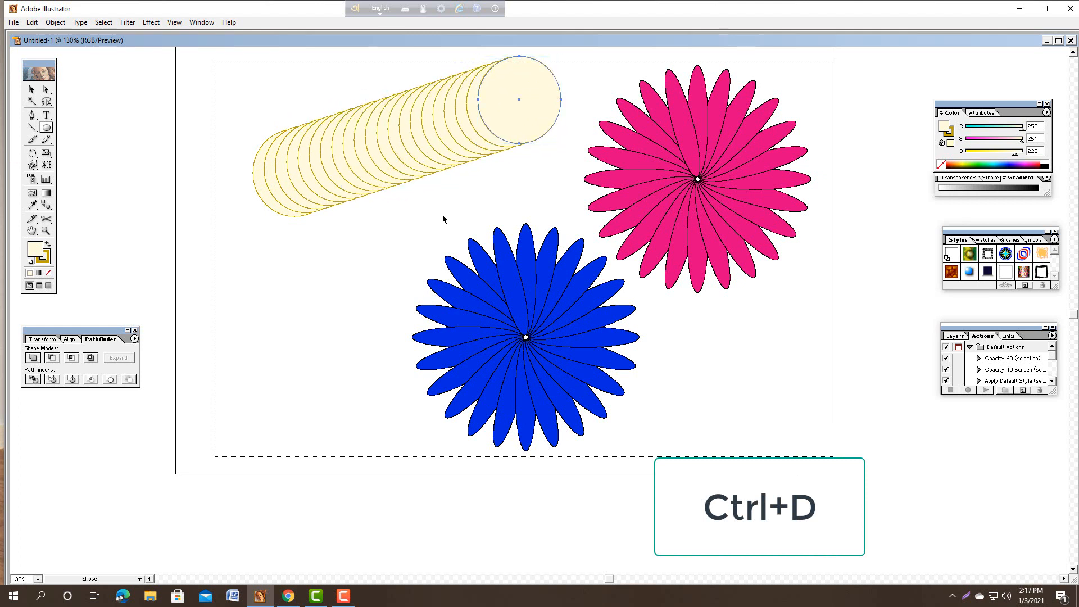
- Delete the diagonal row of cream circles and draw a tall, narrow ellipse with the same fill and stroke in its place
key("l")
key("v")
left_click_drag(236, 116, 544, 174)
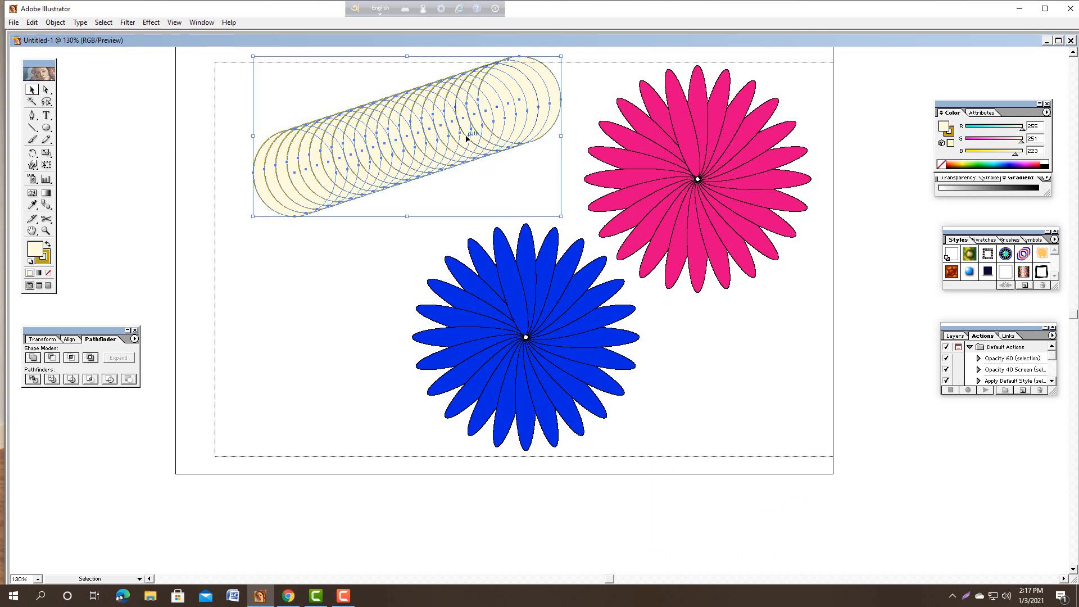
left_click_drag(464, 134, 437, 166)
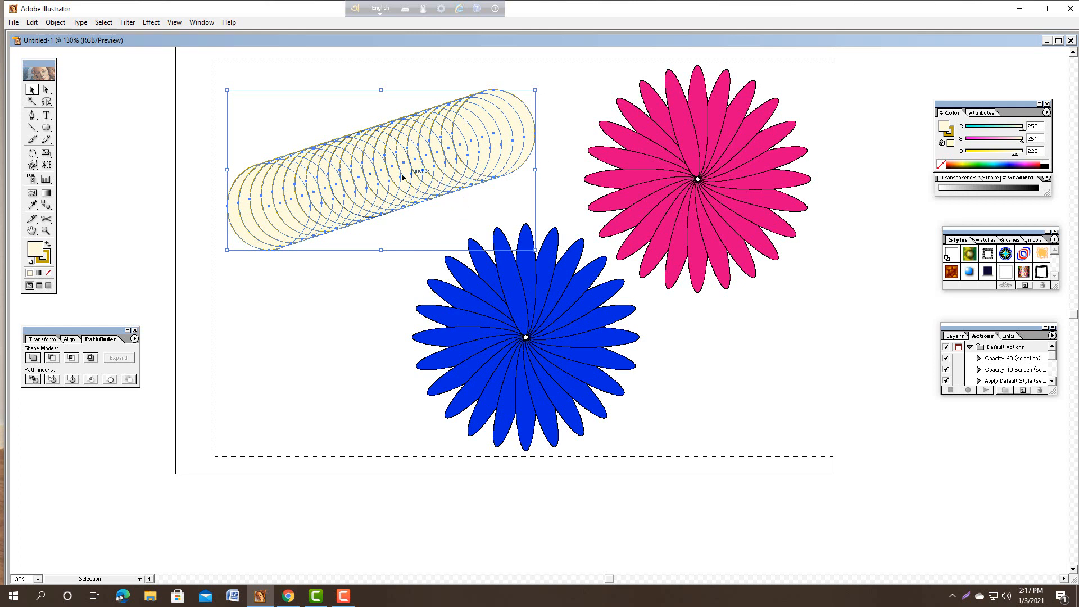
key("Delete")
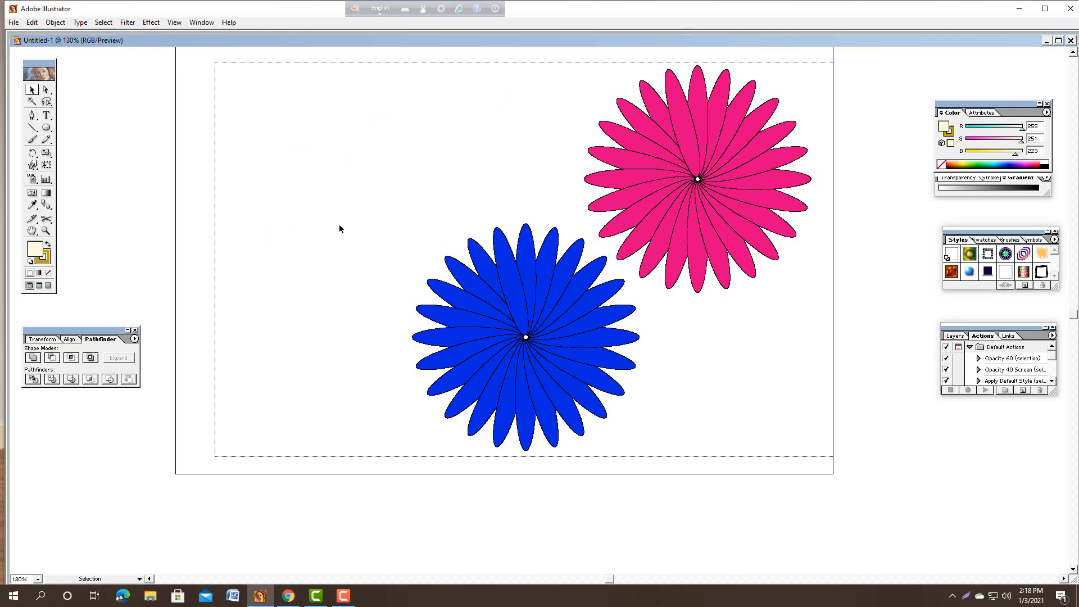
left_click(47, 127)
mouse_move(270, 113)
left_mouse_down()
mouse_move(330, 200)
mouse_move(319, 217)
left_mouse_up()
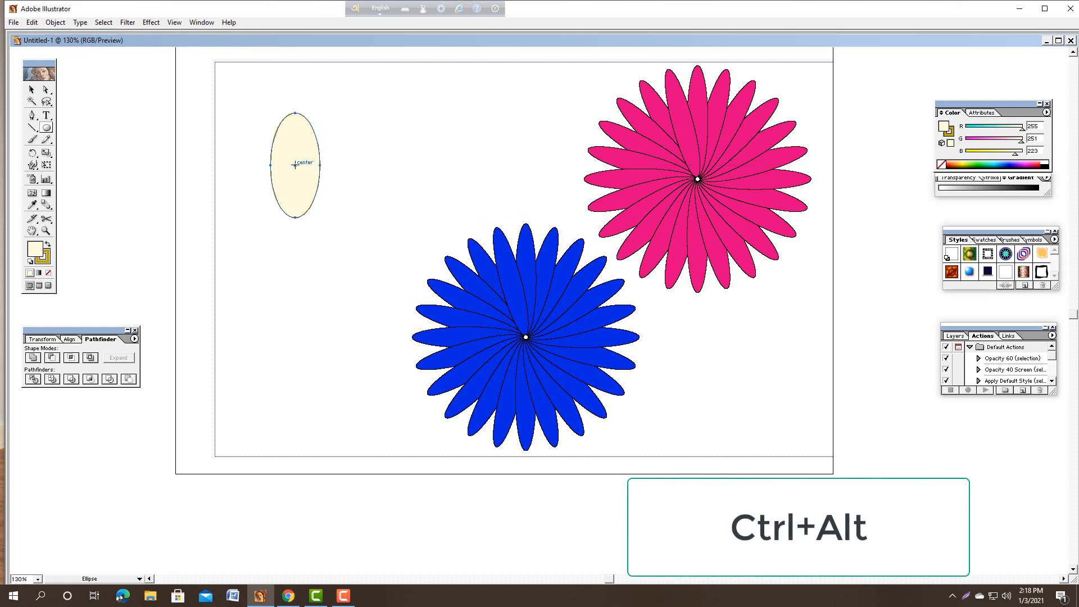
- Copy the narrow ellipse slightly right and upward, and repeat the transformation to form a long diagonal row reaching past the page's upper edge
left_click_drag(295, 164, 302, 165)
key("ctrl+d")
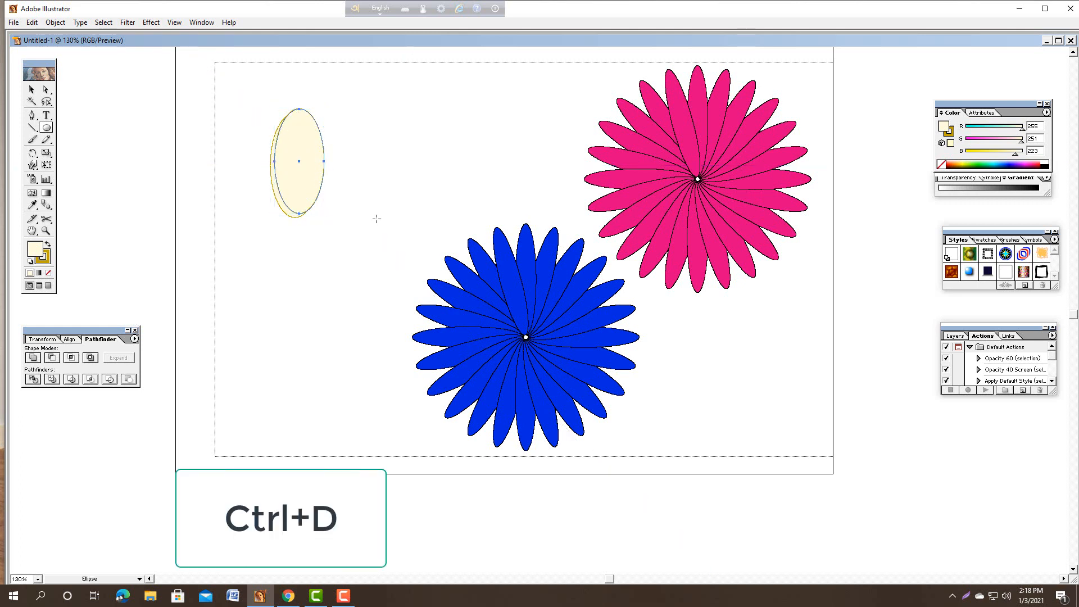
key("ctrl+d")
key("ctrl+d")
key("ctrl+d")
key("ctrl+d")
key("ctrl+d")
key("ctrl+d")
key("ctrl+d")
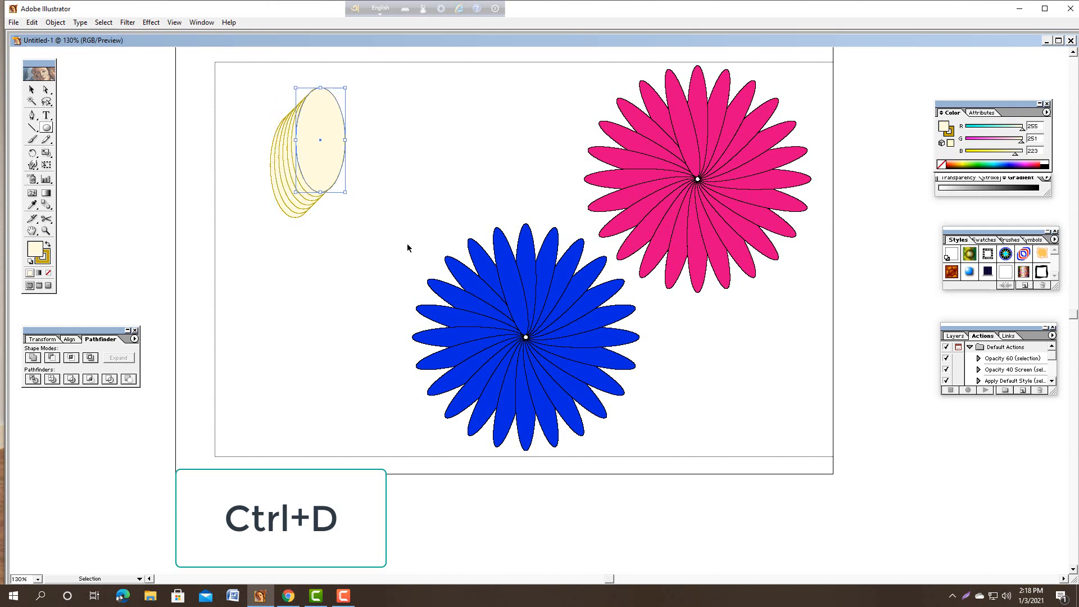
key("ctrl+d")
key("ctrl+d")
key("ctrl+d")
key("ctrl+d")
key("ctrl+d")
key("ctrl+d")
key("ctrl+d")
key("ctrl+d")
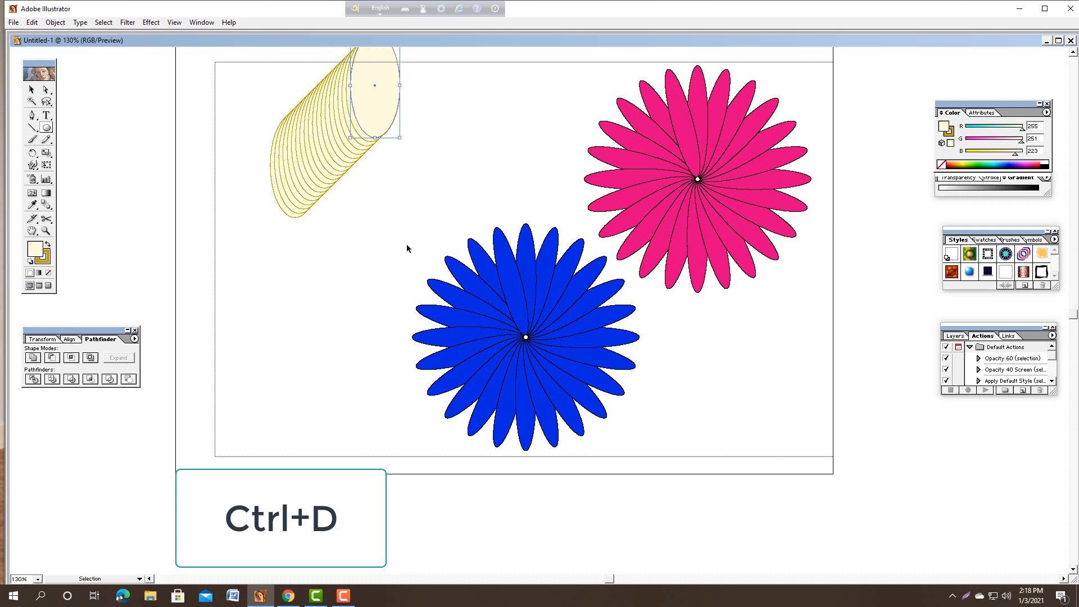
key("ctrl+d")
key("ctrl+d")
key("ctrl+d")
key("ctrl+d")
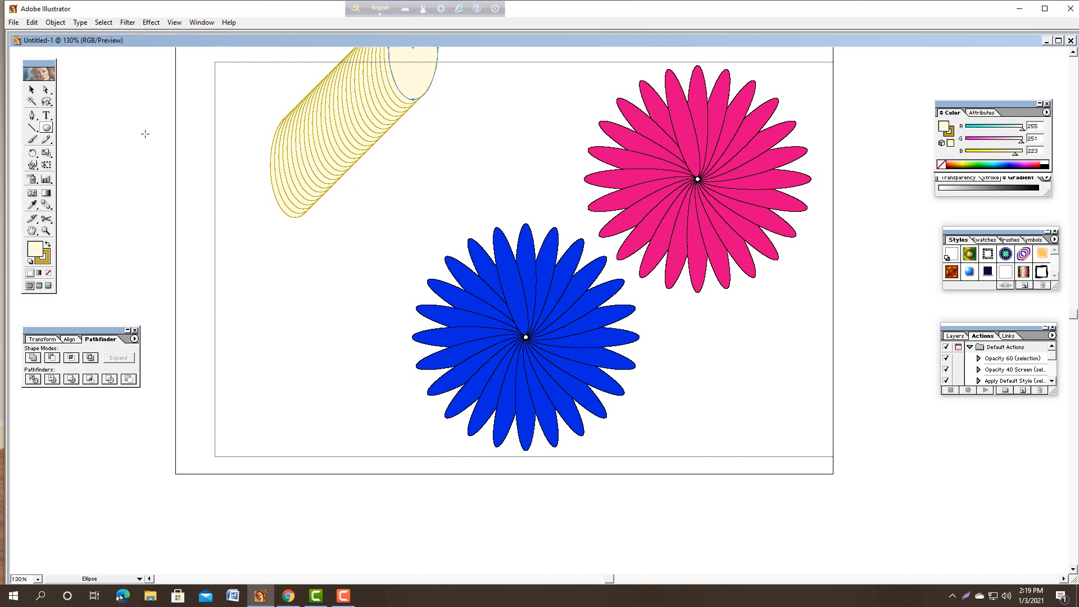
- Select the lower part of the ellipse row and move it down and slightly left, away from the uppermost ellipses
left_click(31, 89)
left_click_drag(235, 128, 466, 190)
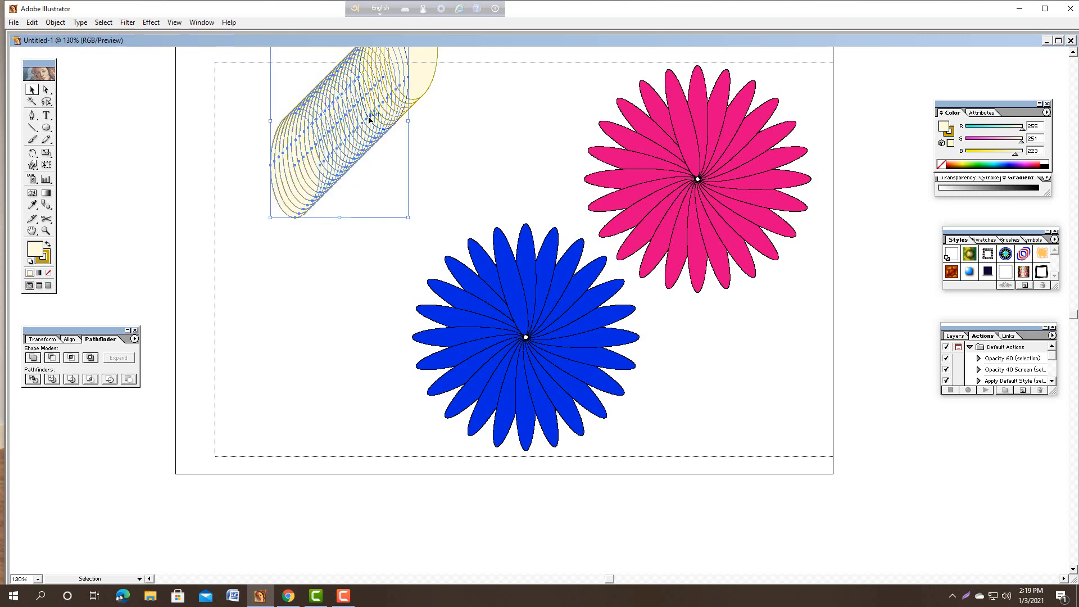
left_click_drag(372, 115, 353, 204)
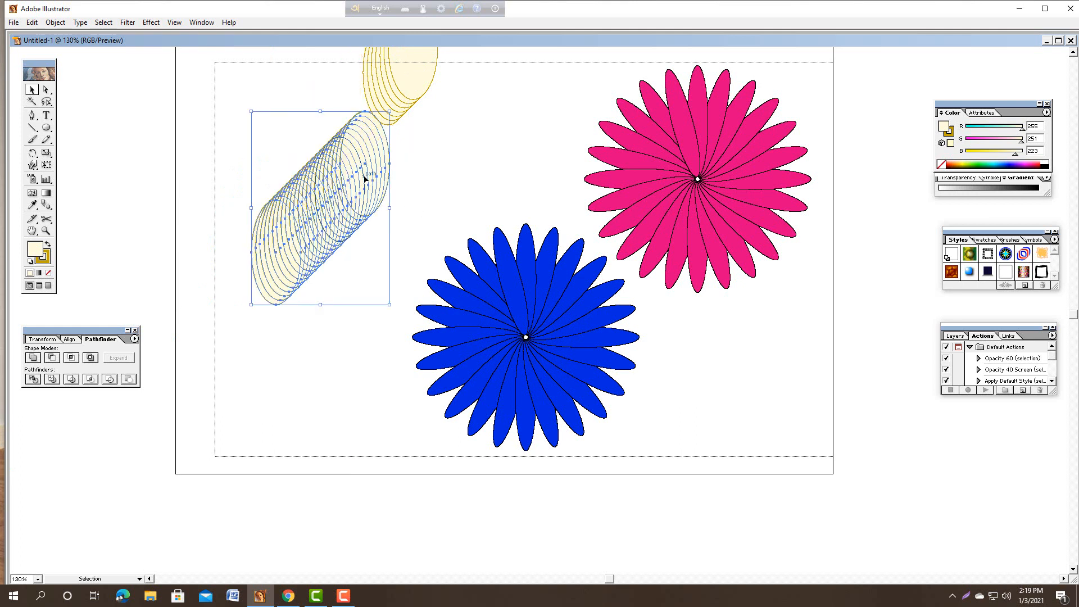
left_click(443, 165)
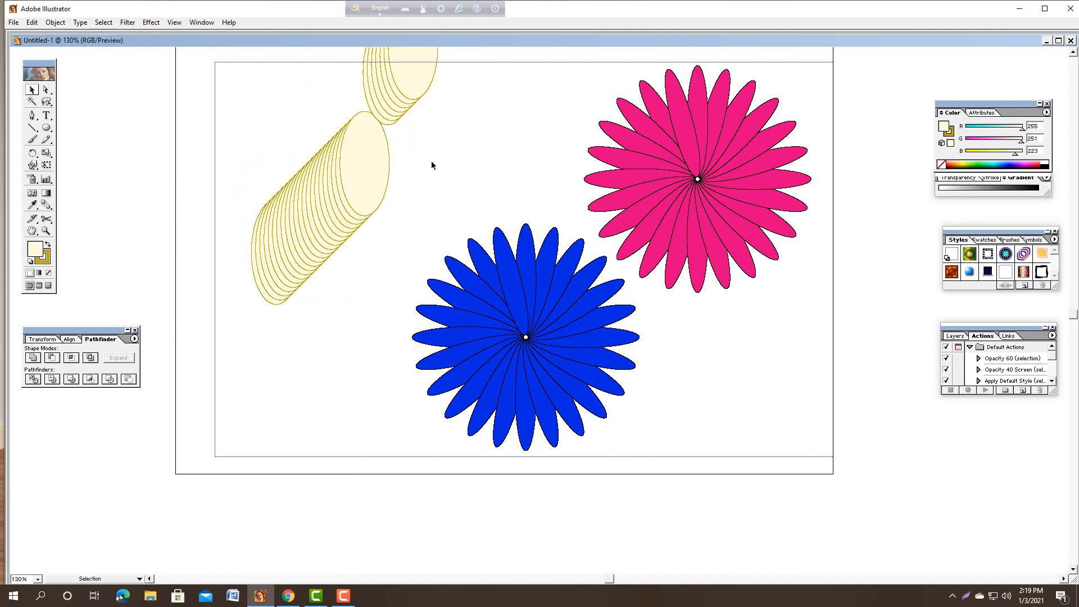
- Try green and purple fills on the front ellipse of the moved row and settle on a white-to-black linear gradient
left_click(388, 151)
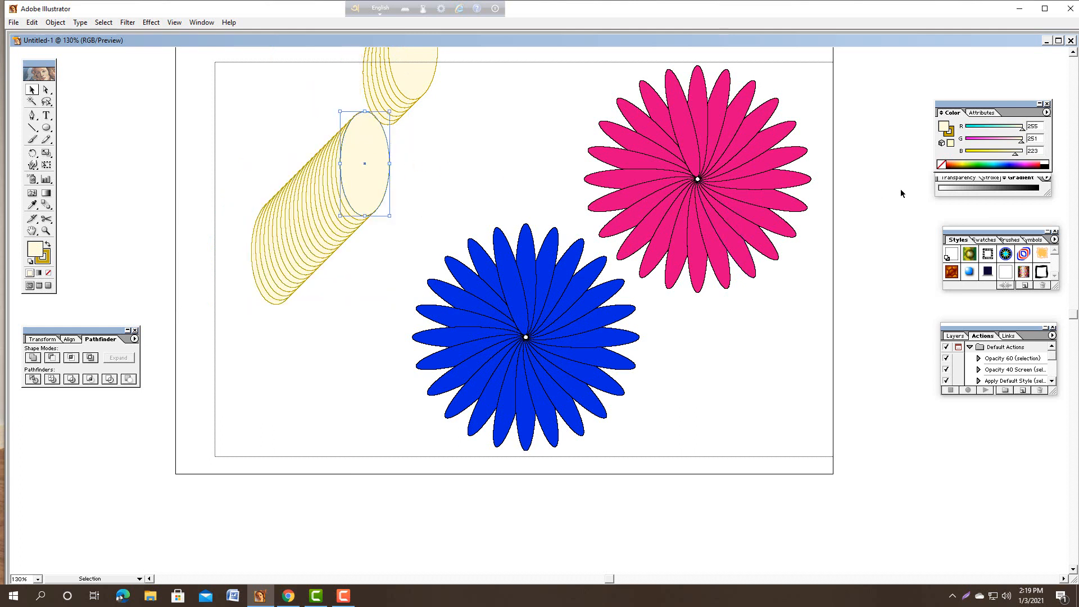
left_click(978, 163)
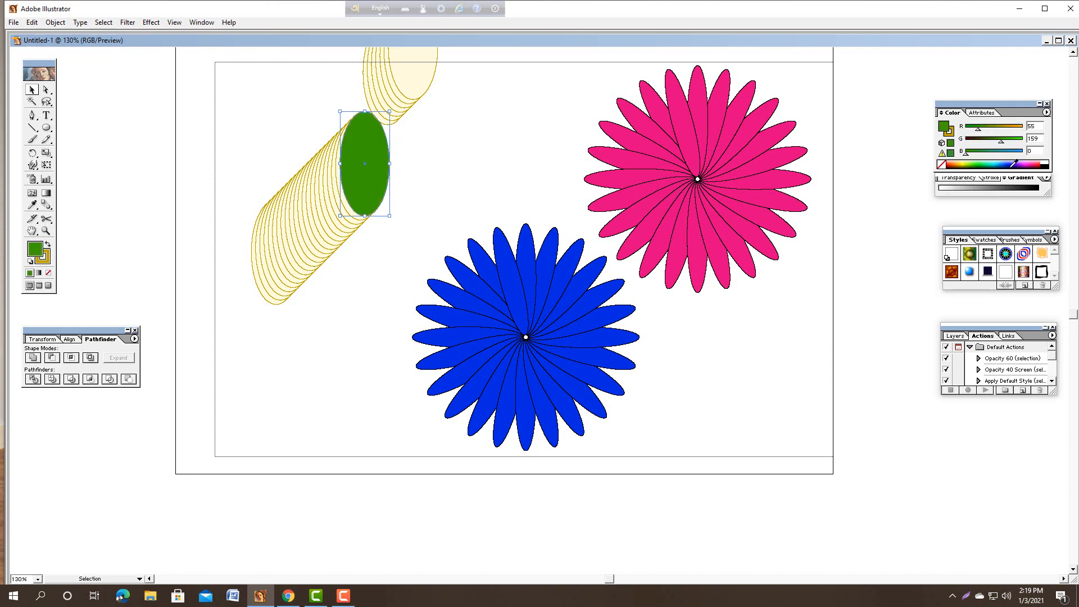
left_click(1024, 162)
left_click(1029, 190)
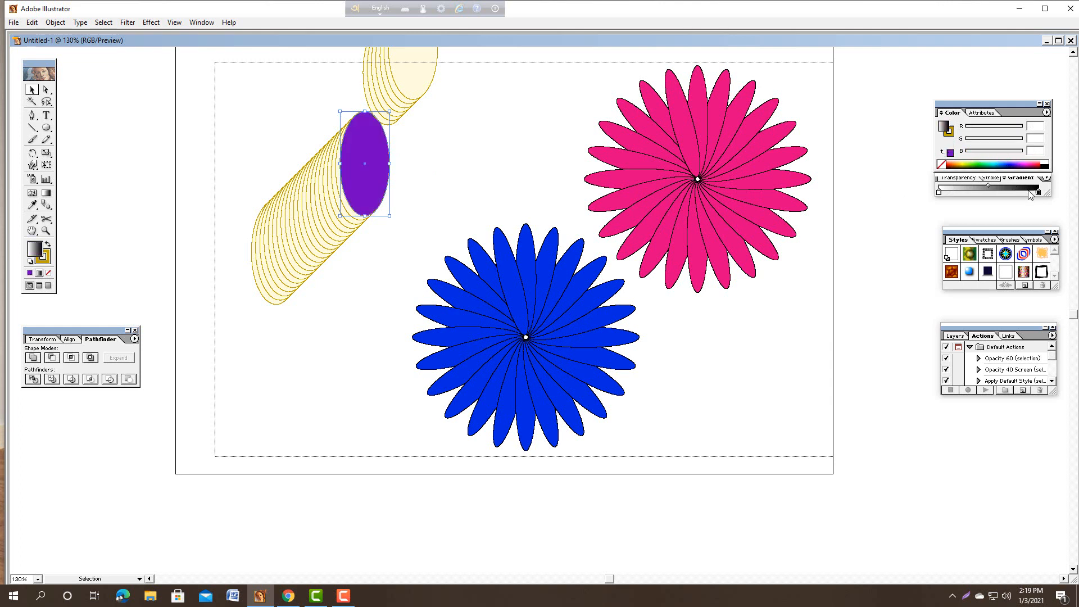
left_click(491, 160)
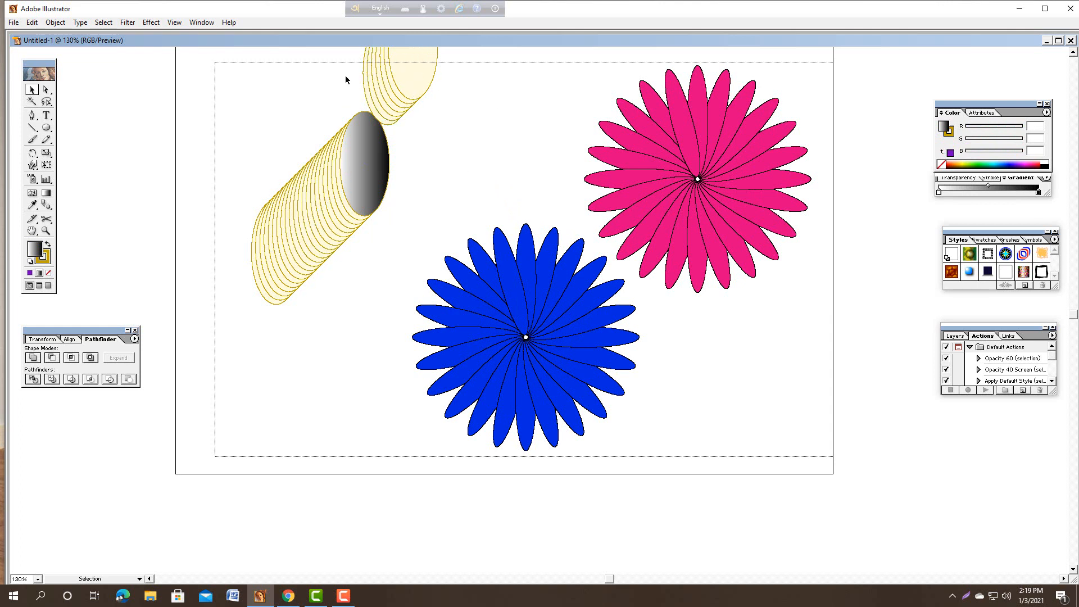
- Delete the leftover cream ellipses at the page's upper edge
left_click_drag(344, 83, 459, 91)
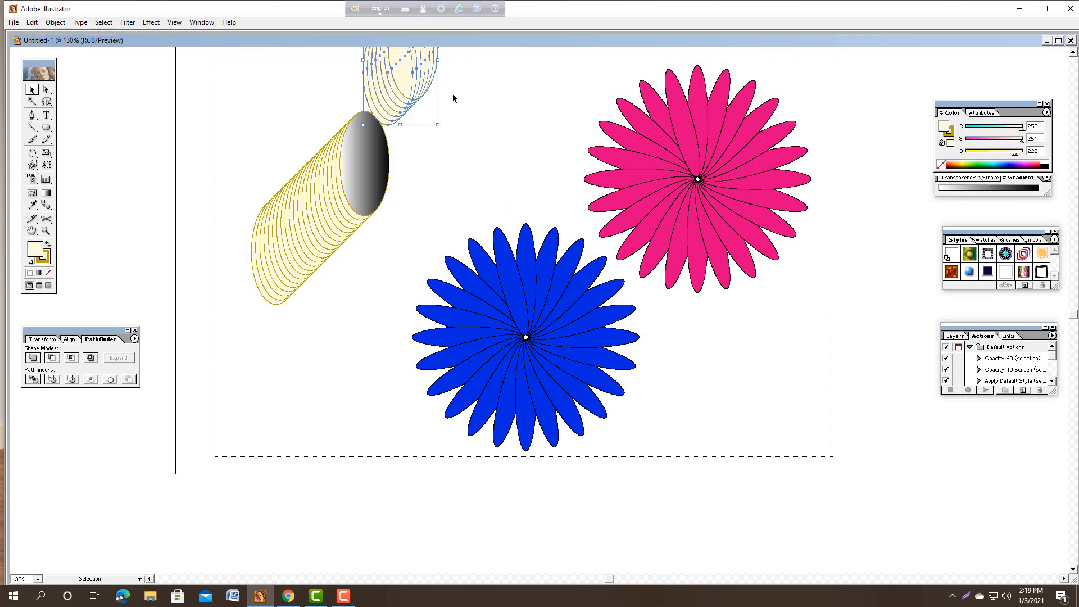
key("Delete")
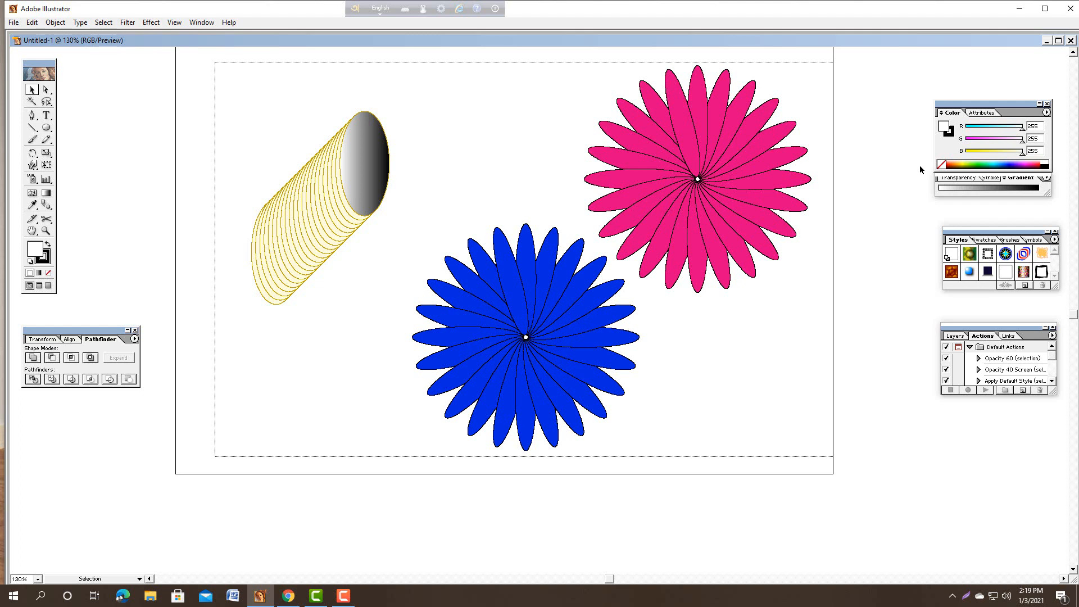
- Hide the toolbox and all palettes to view the artwork alone, and show them again
key("Tab")
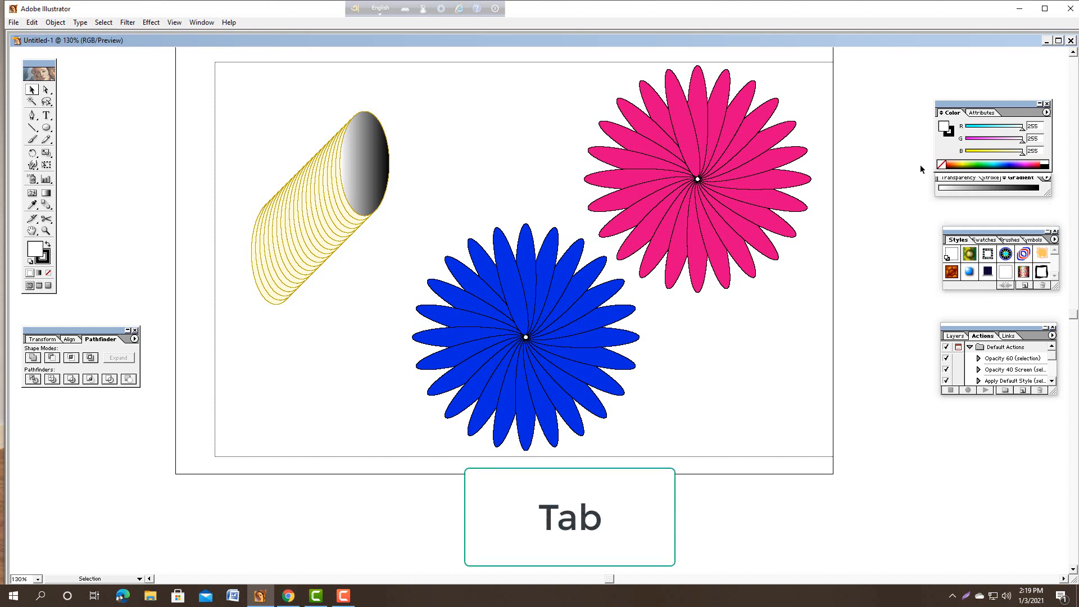
key("Tab")
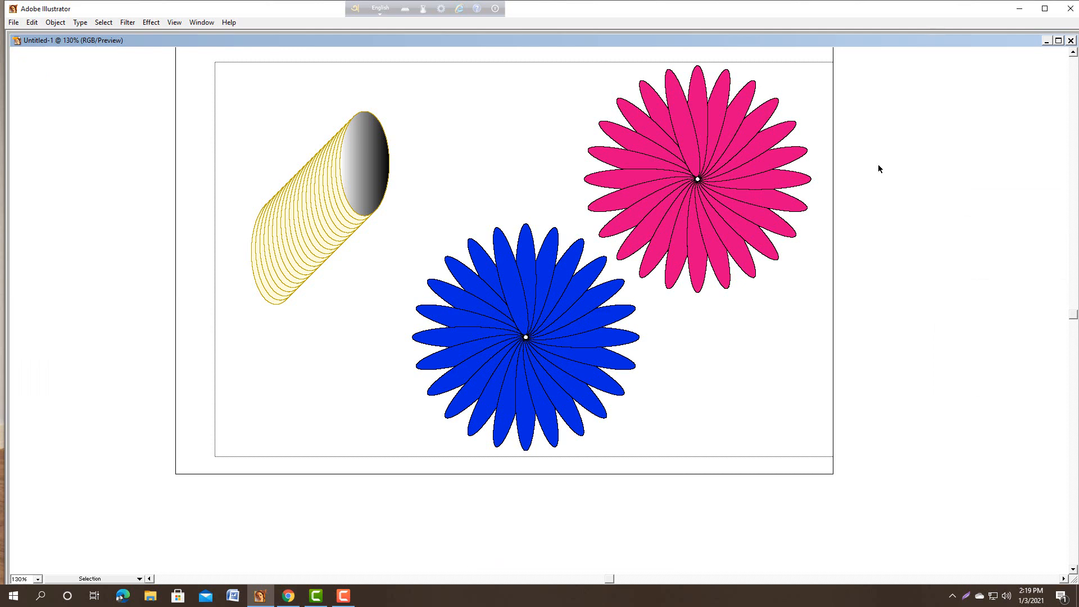
key("Tab")
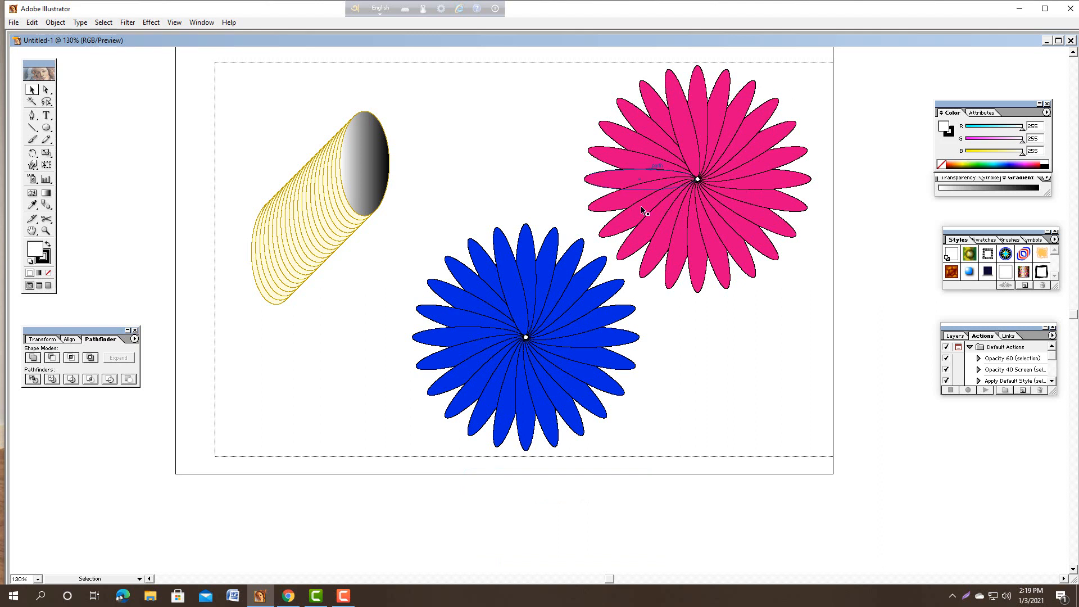